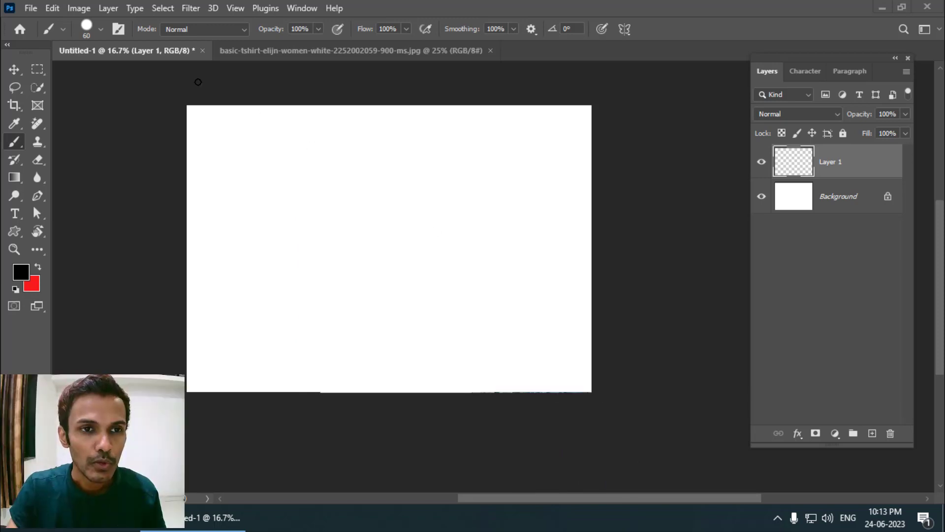
# Step: Select the Brush tool with the Hard Round preset at 60 px and 100% hardness
pyautogui.rightClick(23, 140)
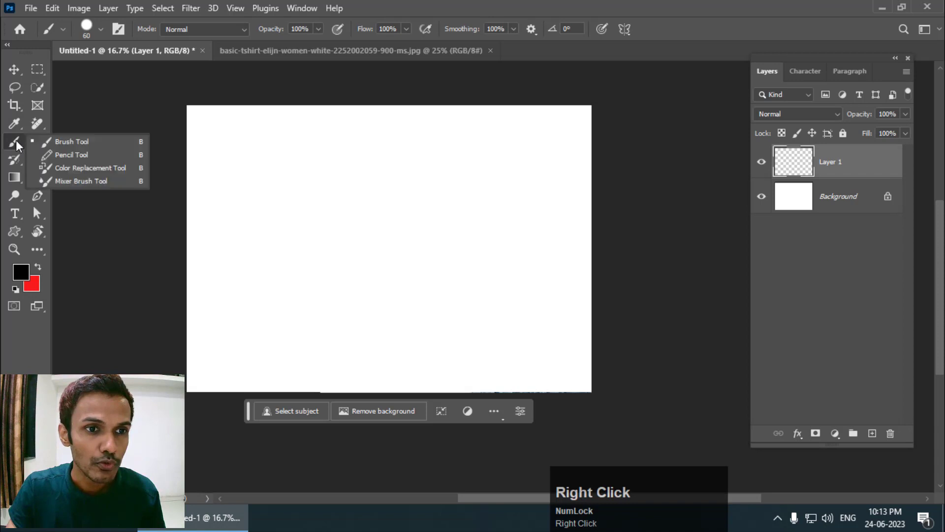
pyautogui.click(63, 143)
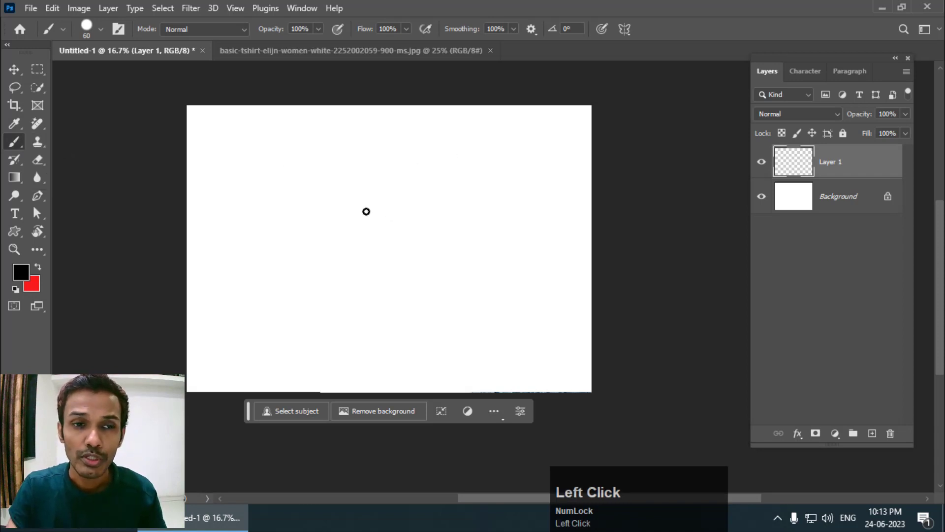
pyautogui.rightClick(265, 178)
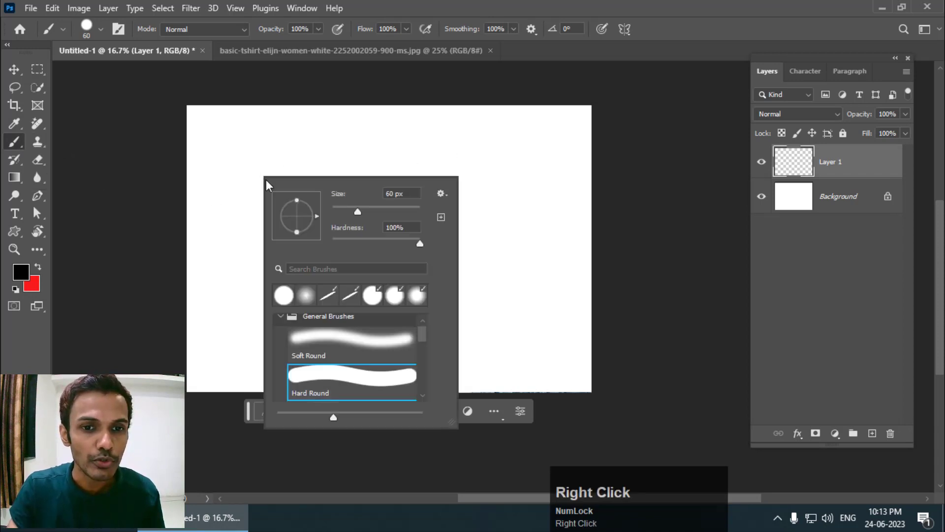
pyautogui.click(330, 375)
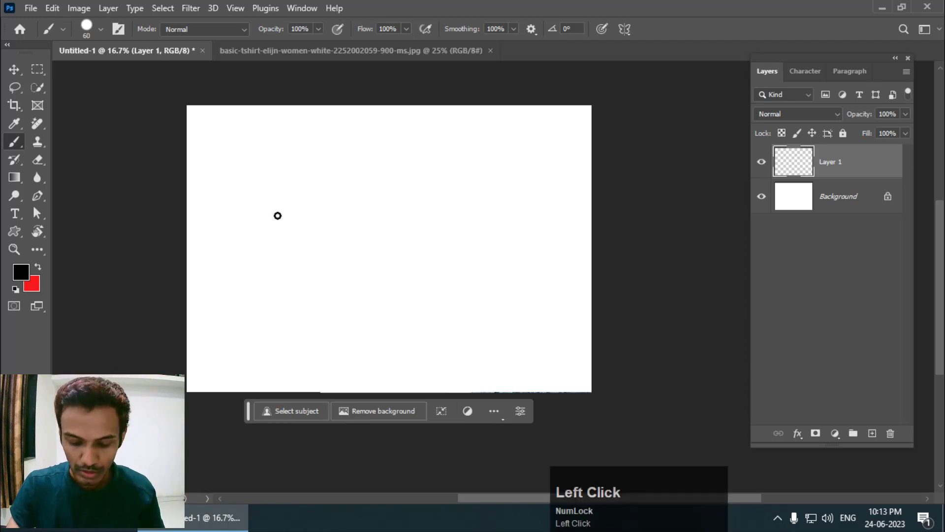
# Step: Try brush sizes of 80 and 70 px, undo the short test stroke and return the brush size to 60 px
pyautogui.press(']')
pyautogui.press(']')
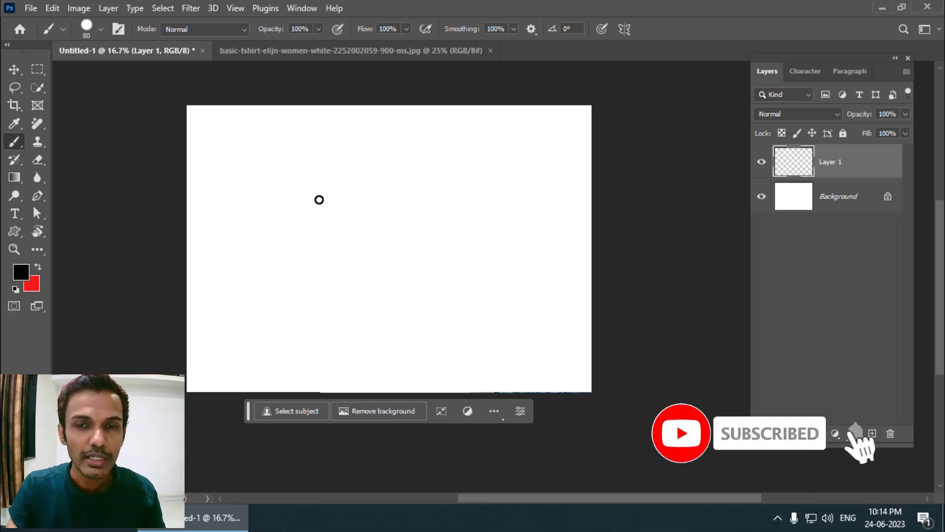
pyautogui.press('[')
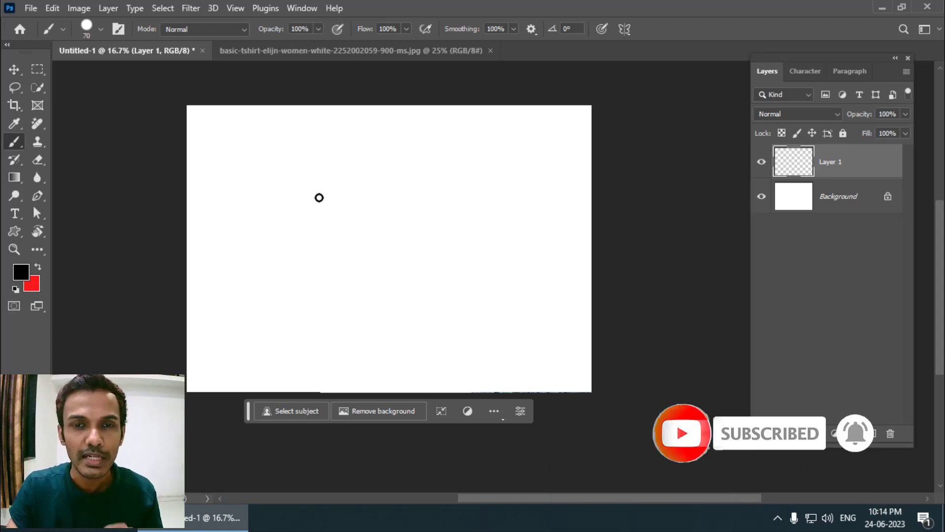
pyautogui.press('[')
pyautogui.press(']')
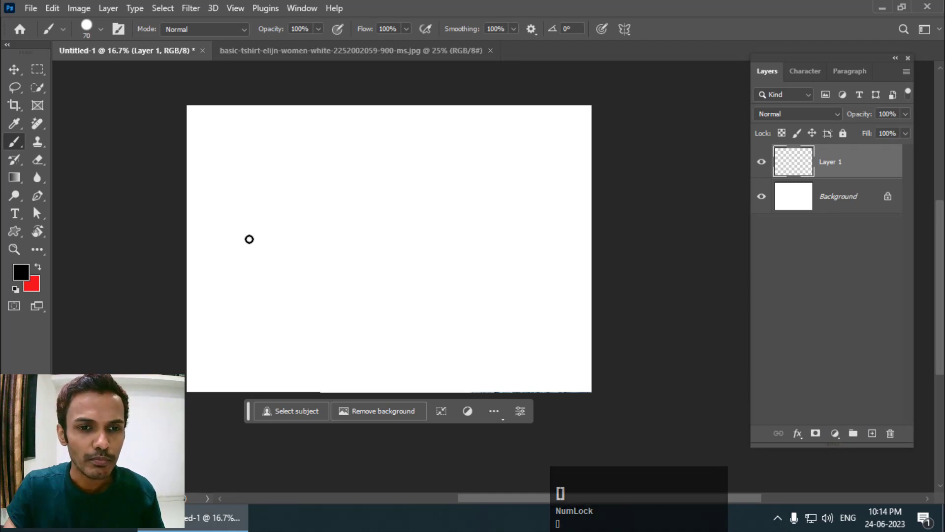
pyautogui.moveTo(265, 246)
pyautogui.mouseDown()
pyautogui.moveTo(239, 266)
pyautogui.moveTo(240, 340)
pyautogui.moveTo(299, 329)
pyautogui.moveTo(299, 260)
pyautogui.mouseUp()
pyautogui.hotkey('ctrl', 'z')
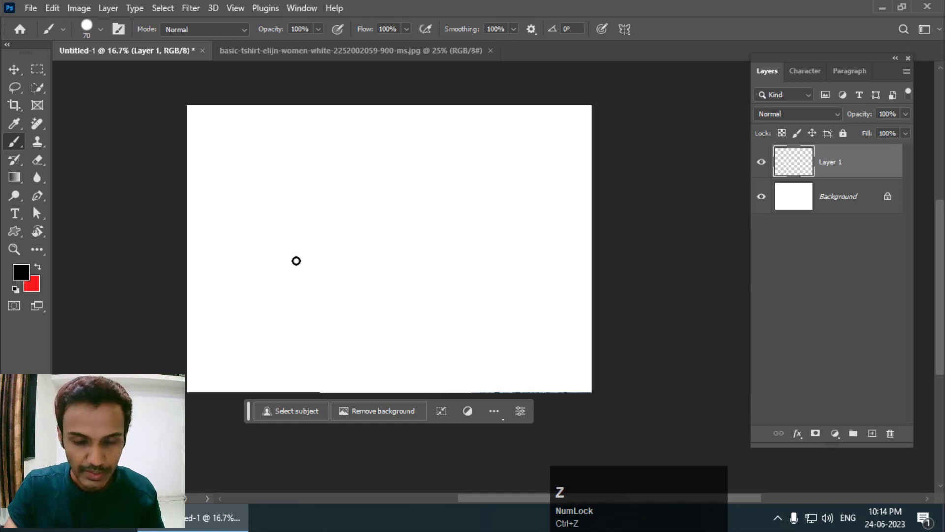
pyautogui.press('[')
# Step: Paint two black spirals with short accompanying strokes on the left side of the canvas, one lower and one upper, on Layer 1
pyautogui.moveTo(255, 260)
pyautogui.mouseDown()
pyautogui.moveTo(225, 296)
pyautogui.moveTo(227, 334)
pyautogui.moveTo(264, 356)
pyautogui.moveTo(313, 326)
pyautogui.moveTo(331, 266)
pyautogui.moveTo(316, 248)
pyautogui.moveTo(284, 264)
pyautogui.moveTo(285, 301)
pyautogui.mouseUp()
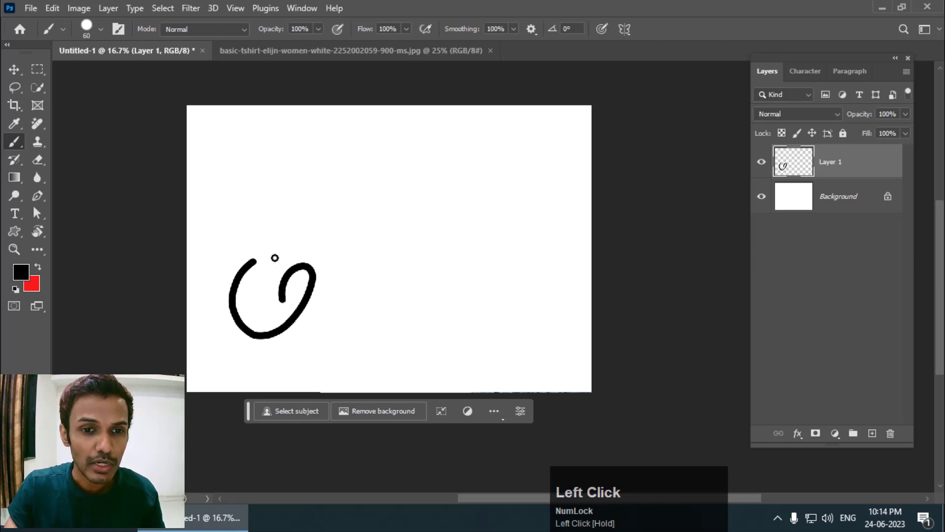
pyautogui.moveTo(275, 257)
pyautogui.mouseDown()
pyautogui.moveTo(257, 292)
pyautogui.moveTo(264, 322)
pyautogui.moveTo(264, 295)
pyautogui.mouseUp()
pyautogui.moveTo(223, 257); pyautogui.dragTo(223, 333)
pyautogui.click(254, 150)
pyautogui.moveTo(255, 150)
pyautogui.mouseDown()
pyautogui.moveTo(227, 199)
pyautogui.moveTo(263, 241)
pyautogui.moveTo(316, 215)
pyautogui.moveTo(323, 164)
pyautogui.moveTo(298, 148)
pyautogui.moveTo(263, 166)
pyautogui.moveTo(283, 206)
pyautogui.mouseUp()
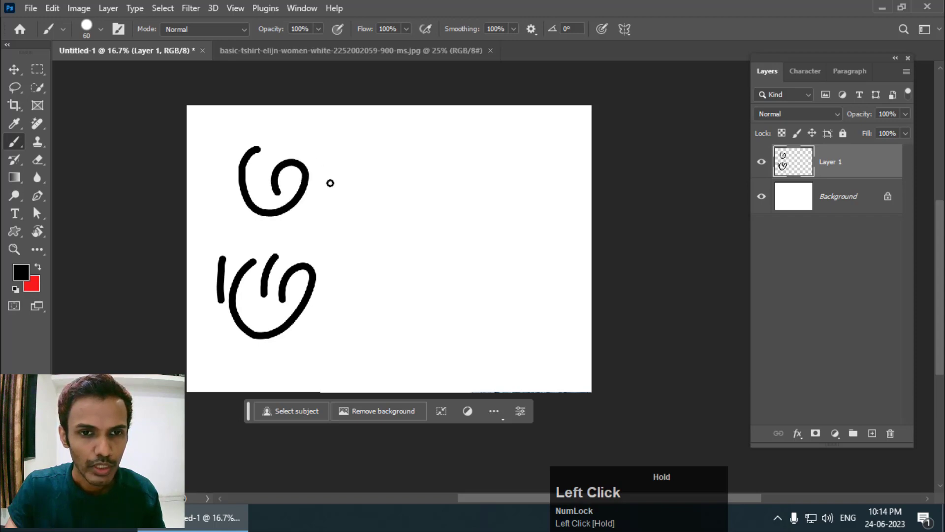
pyautogui.moveTo(230, 135)
pyautogui.mouseDown()
pyautogui.moveTo(215, 176)
pyautogui.moveTo(228, 222)
pyautogui.mouseUp()
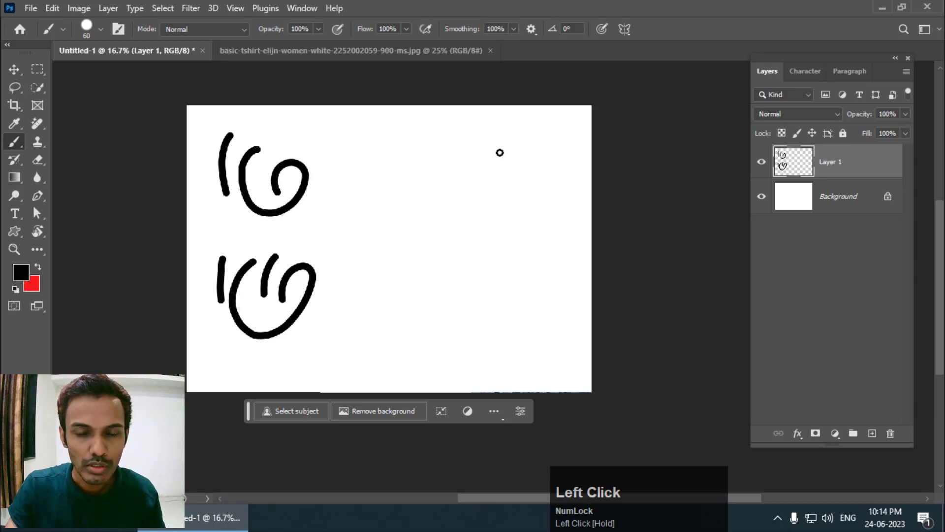
# Step: Paint an upper and a lower black spiral on the right side of the canvas, with curved strokes beside them
pyautogui.moveTo(499, 153)
pyautogui.mouseDown()
pyautogui.moveTo(462, 191)
pyautogui.moveTo(475, 247)
pyautogui.moveTo(514, 250)
pyautogui.moveTo(550, 214)
pyautogui.moveTo(558, 163)
pyautogui.moveTo(525, 149)
pyautogui.moveTo(489, 180)
pyautogui.moveTo(502, 216)
pyautogui.moveTo(523, 193)
pyautogui.mouseUp()
pyautogui.moveTo(541, 146)
pyautogui.mouseDown()
pyautogui.moveTo(559, 172)
pyautogui.moveTo(562, 220)
pyautogui.mouseUp()
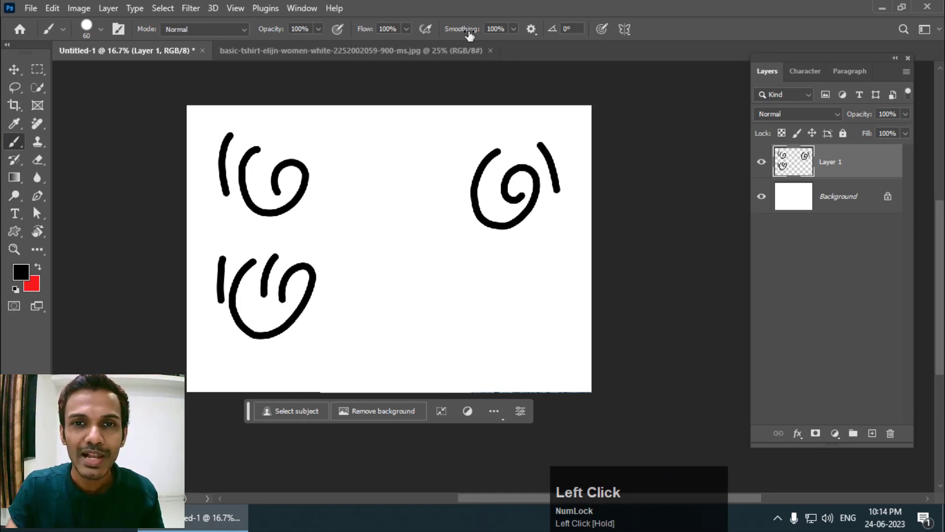
pyautogui.moveTo(495, 281)
pyautogui.mouseDown()
pyautogui.moveTo(458, 315)
pyautogui.moveTo(459, 368)
pyautogui.moveTo(519, 386)
pyautogui.moveTo(571, 333)
pyautogui.moveTo(551, 272)
pyautogui.moveTo(517, 274)
pyautogui.moveTo(493, 309)
pyautogui.moveTo(496, 343)
pyautogui.moveTo(516, 329)
pyautogui.mouseUp()
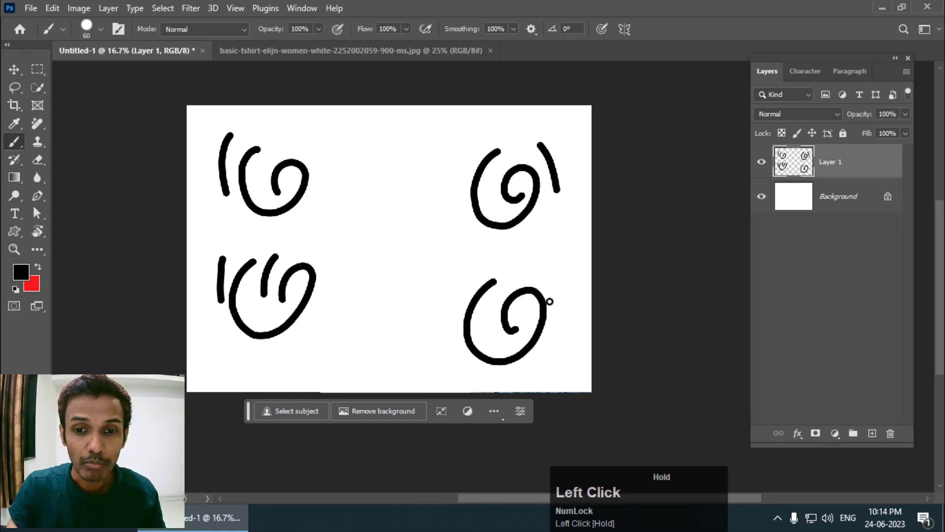
pyautogui.moveTo(549, 275); pyautogui.dragTo(564, 352)
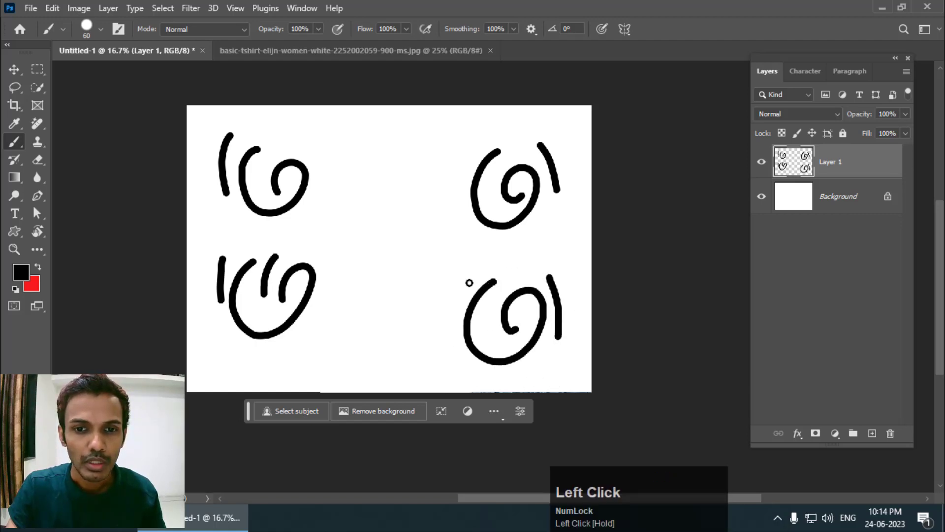
pyautogui.moveTo(469, 283)
pyautogui.mouseDown()
pyautogui.moveTo(444, 323)
pyautogui.moveTo(451, 326)
pyautogui.mouseUp()
# Step: Paint three black spirals down the middle of the canvas with curved side strokes, undoing the stray stroke near the bottom-left corner
pyautogui.moveTo(374, 206)
pyautogui.mouseDown()
pyautogui.moveTo(351, 254)
pyautogui.moveTo(393, 297)
pyautogui.moveTo(451, 266)
pyautogui.moveTo(459, 208)
pyautogui.moveTo(431, 184)
pyautogui.moveTo(392, 202)
pyautogui.moveTo(390, 252)
pyautogui.moveTo(416, 232)
pyautogui.mouseUp()
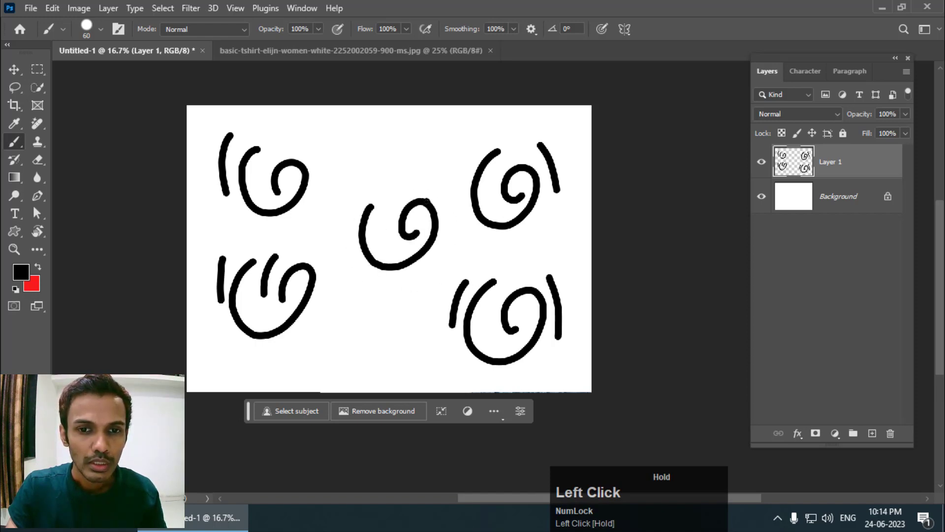
pyautogui.moveTo(423, 179)
pyautogui.mouseDown()
pyautogui.moveTo(463, 224)
pyautogui.moveTo(452, 276)
pyautogui.mouseUp()
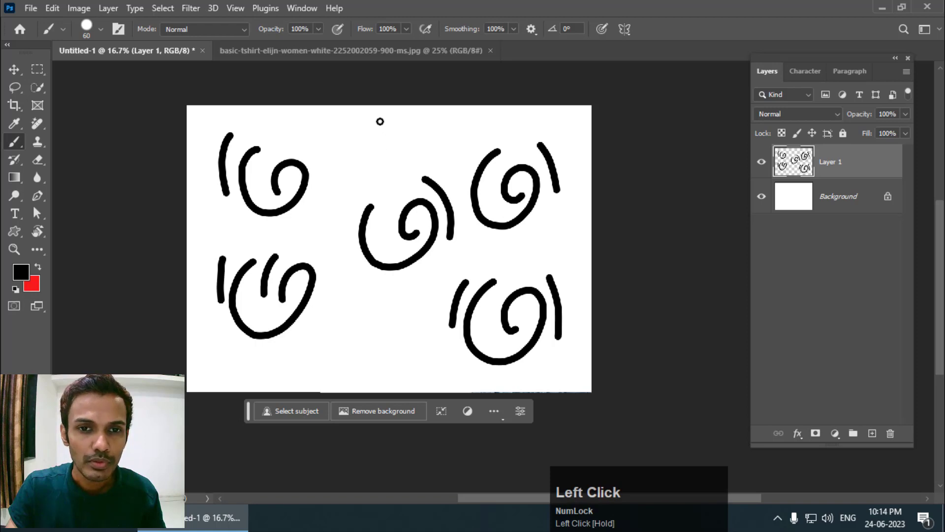
pyautogui.moveTo(380, 121)
pyautogui.mouseDown()
pyautogui.moveTo(363, 167)
pyautogui.moveTo(405, 198)
pyautogui.moveTo(442, 169)
pyautogui.moveTo(438, 136)
pyautogui.moveTo(417, 125)
pyautogui.moveTo(399, 138)
pyautogui.moveTo(401, 177)
pyautogui.mouseUp()
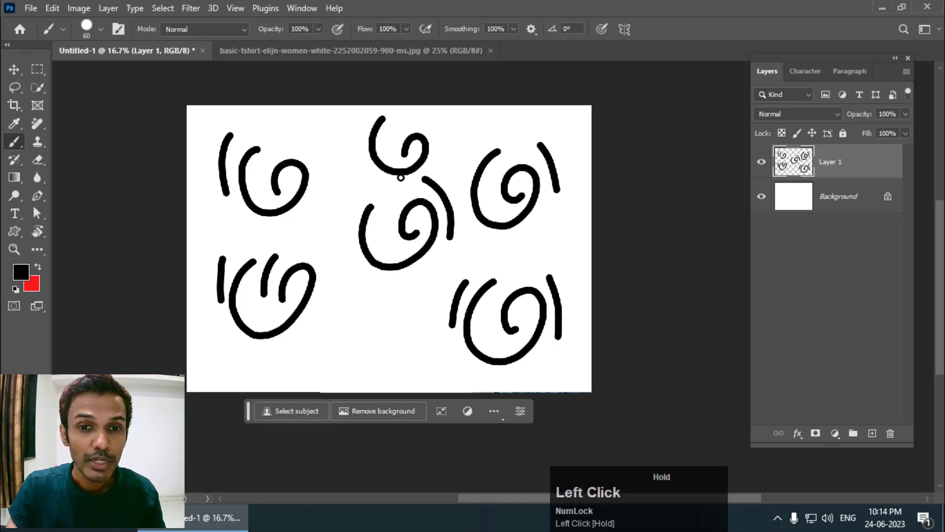
pyautogui.moveTo(351, 318)
pyautogui.mouseDown()
pyautogui.moveTo(351, 367)
pyautogui.moveTo(415, 362)
pyautogui.moveTo(434, 301)
pyautogui.moveTo(405, 283)
pyautogui.moveTo(394, 320)
pyautogui.mouseUp()
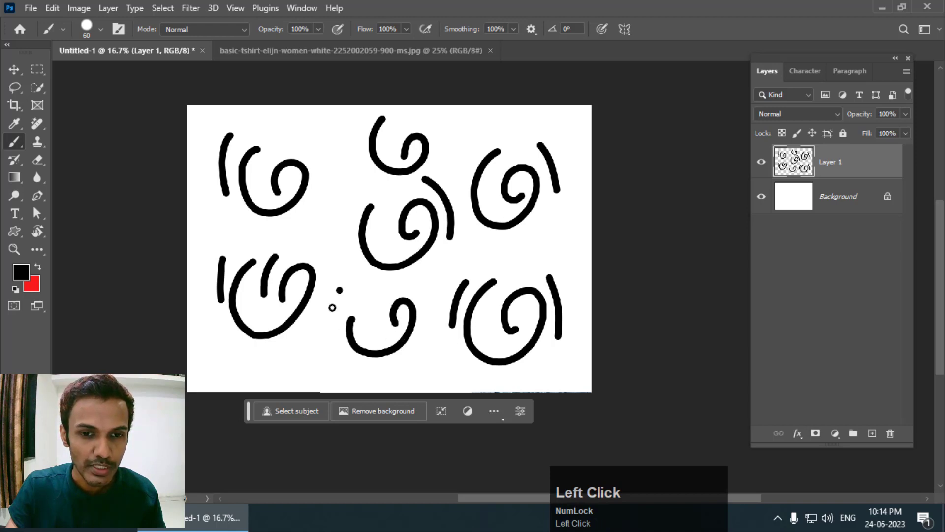
pyautogui.moveTo(338, 291); pyautogui.dragTo(340, 362)
pyautogui.moveTo(254, 344); pyautogui.dragTo(182, 377)
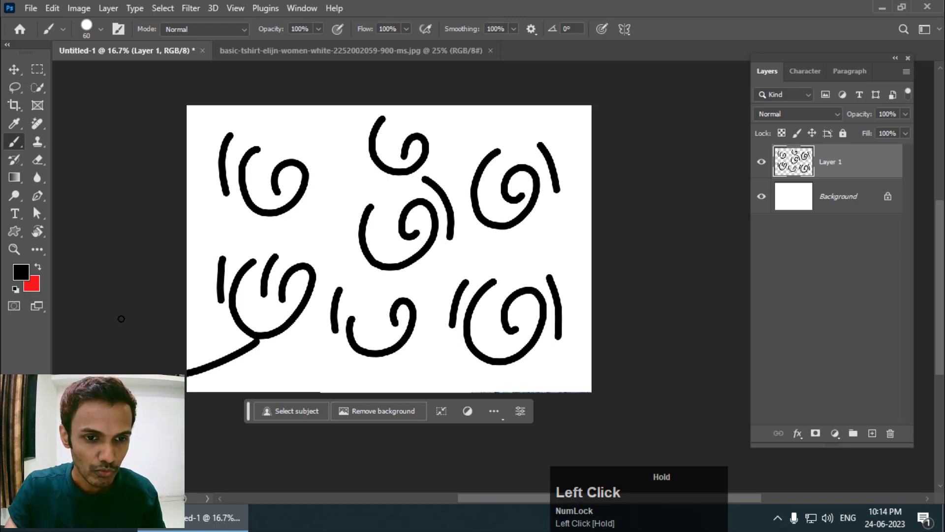
pyautogui.hotkey('ctrl', 'z')
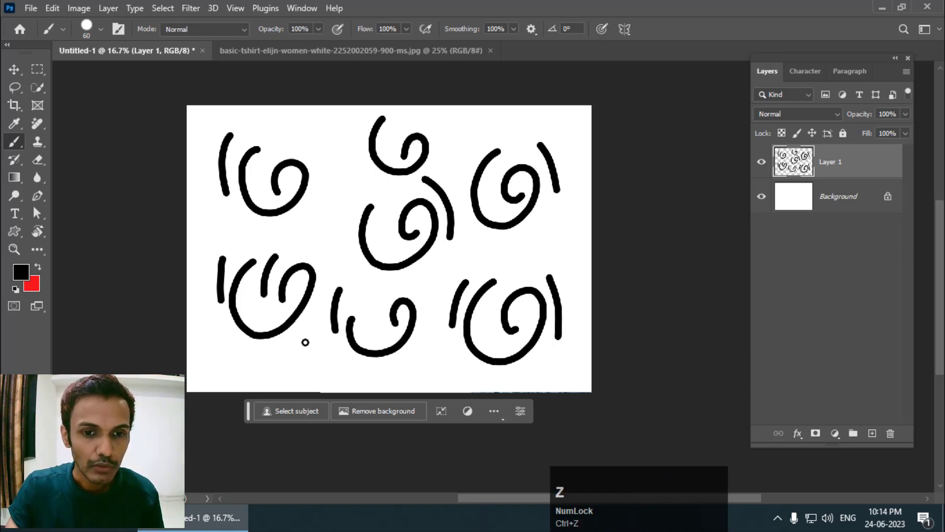
# Step: Paint three small black curls in the gaps between the left and middle spirals
pyautogui.moveTo(305, 342)
pyautogui.mouseDown()
pyautogui.moveTo(286, 358)
pyautogui.moveTo(297, 387)
pyautogui.moveTo(333, 374)
pyautogui.moveTo(336, 348)
pyautogui.moveTo(322, 338)
pyautogui.moveTo(311, 357)
pyautogui.mouseUp()
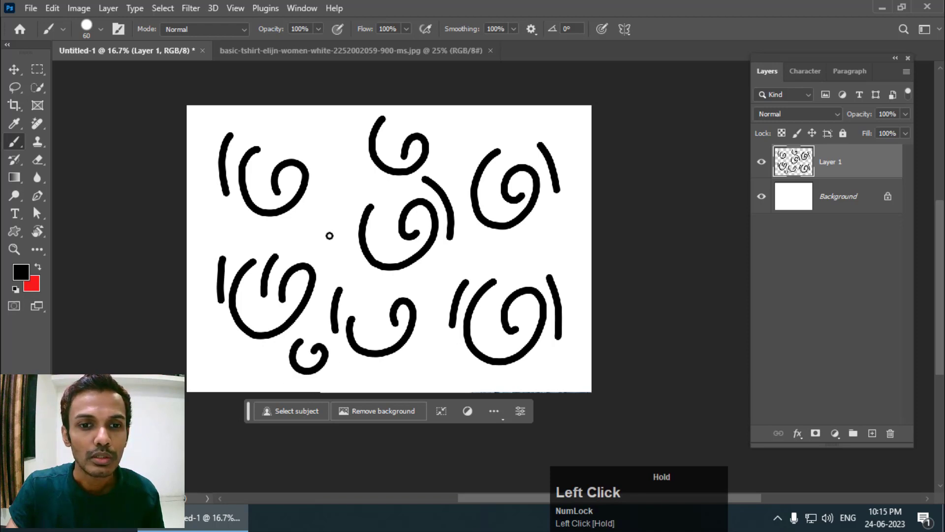
pyautogui.moveTo(323, 203)
pyautogui.mouseDown()
pyautogui.moveTo(307, 238)
pyautogui.moveTo(336, 268)
pyautogui.moveTo(340, 211)
pyautogui.mouseUp()
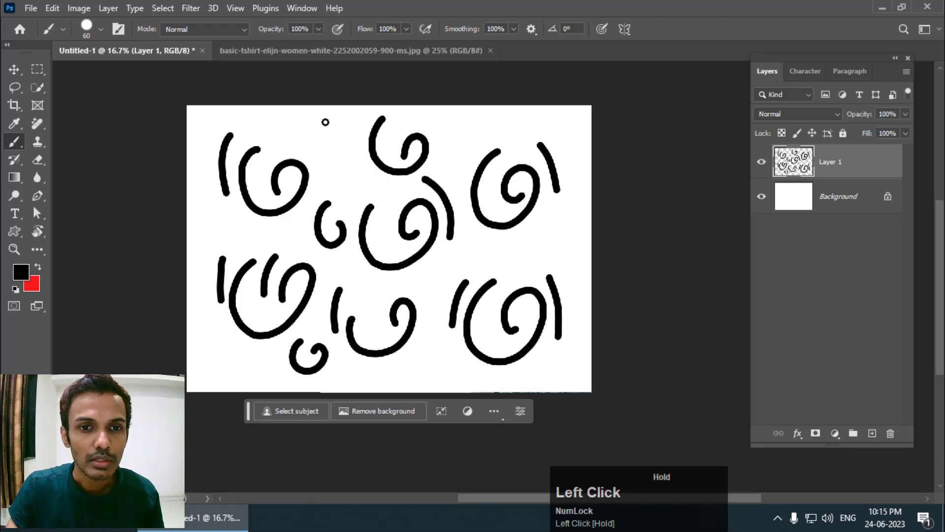
pyautogui.moveTo(332, 134)
pyautogui.mouseDown()
pyautogui.moveTo(340, 194)
pyautogui.moveTo(387, 178)
pyautogui.moveTo(365, 148)
pyautogui.moveTo(341, 148)
pyautogui.mouseUp()
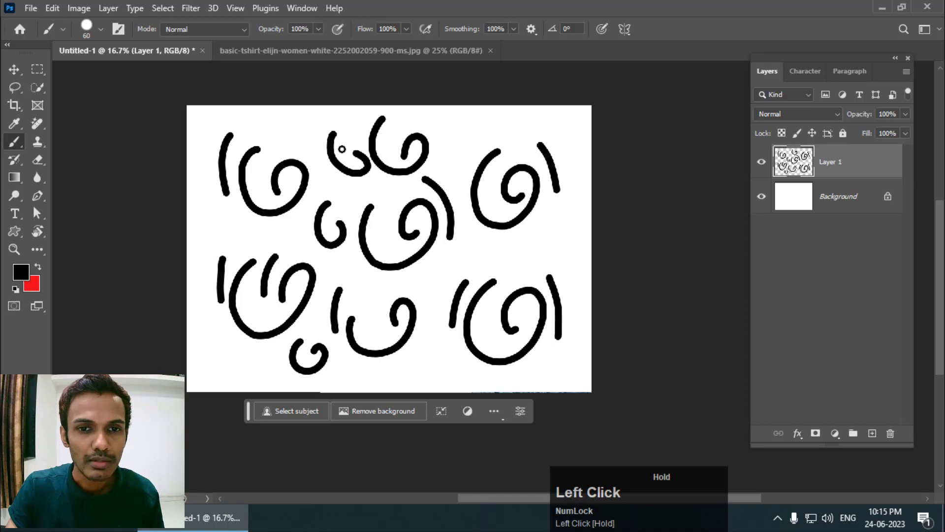
# Step: Add short curved strokes beside the right-hand spirals and two small hooks in the gap between them
pyautogui.moveTo(482, 133); pyautogui.dragTo(470, 164)
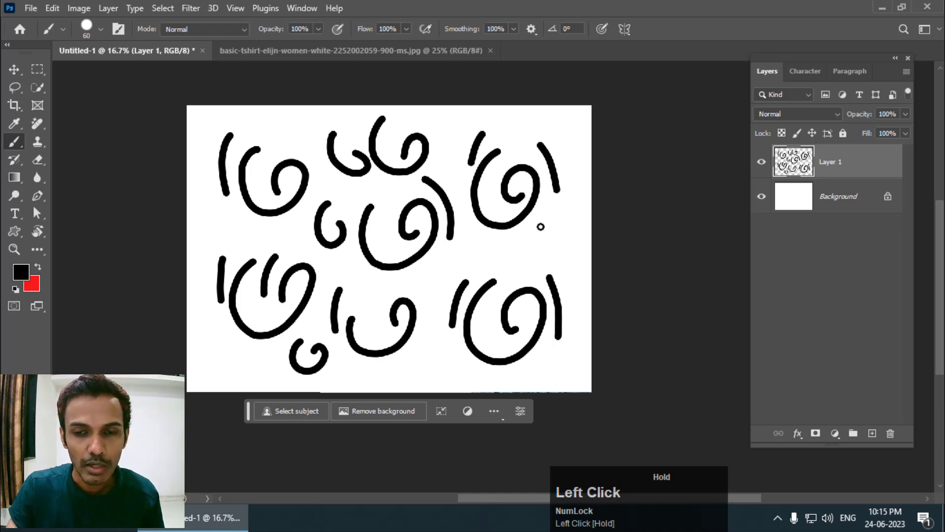
pyautogui.click(558, 134)
pyautogui.moveTo(567, 156); pyautogui.dragTo(570, 173)
pyautogui.moveTo(551, 224)
pyautogui.mouseDown()
pyautogui.moveTo(529, 275)
pyautogui.moveTo(565, 261)
pyautogui.moveTo(566, 224)
pyautogui.moveTo(552, 240)
pyautogui.mouseUp()
pyautogui.moveTo(489, 238)
pyautogui.mouseDown()
pyautogui.moveTo(525, 266)
pyautogui.moveTo(513, 239)
pyautogui.mouseUp()
pyautogui.moveTo(448, 260); pyautogui.dragTo(437, 297)
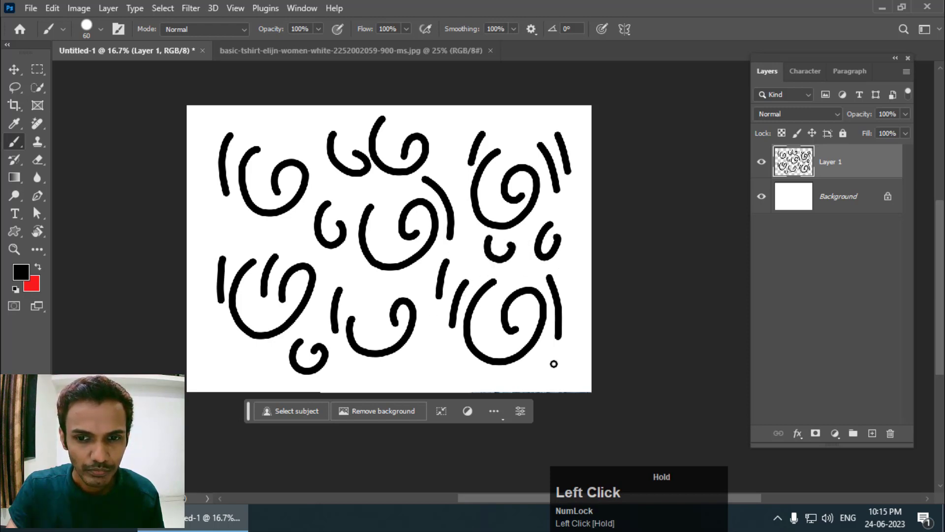
# Step: Fill gaps with short curved strokes beside the lower-right spiral, around both left spirals and near the top edge left of the upper-right spiral
pyautogui.click(440, 347)
pyautogui.moveTo(463, 379); pyautogui.dragTo(489, 386)
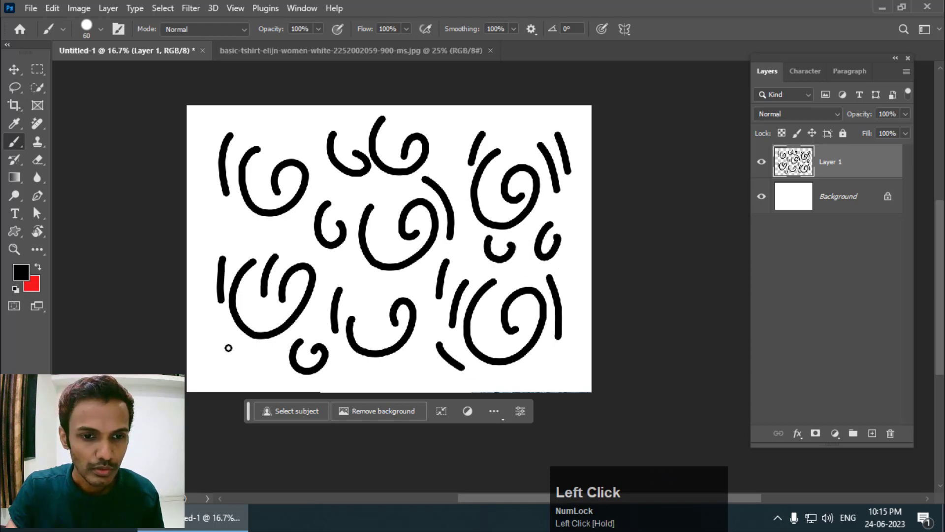
pyautogui.moveTo(227, 335)
pyautogui.mouseDown()
pyautogui.moveTo(214, 375)
pyautogui.moveTo(266, 380)
pyautogui.moveTo(254, 364)
pyautogui.mouseUp()
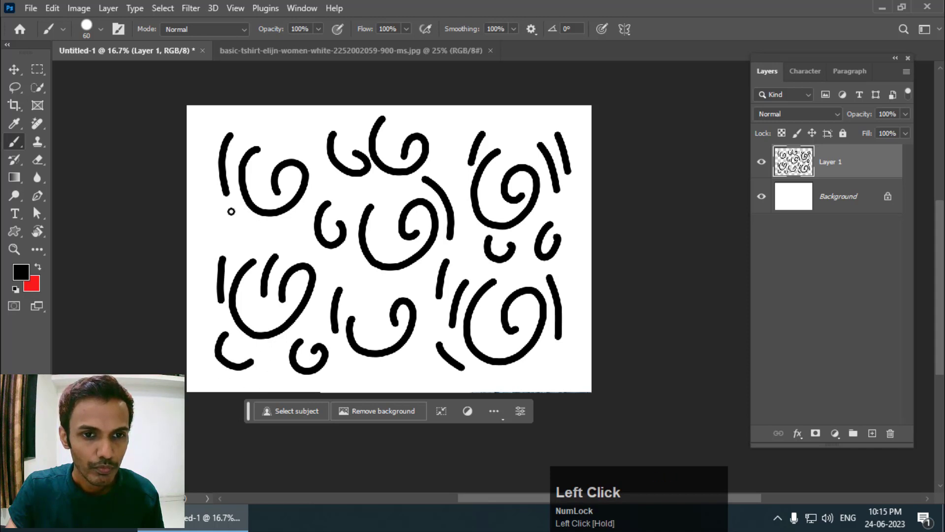
pyautogui.moveTo(231, 212); pyautogui.dragTo(241, 234)
pyautogui.moveTo(272, 126)
pyautogui.mouseDown()
pyautogui.moveTo(312, 121)
pyautogui.moveTo(321, 158)
pyautogui.moveTo(342, 158)
pyautogui.mouseUp()
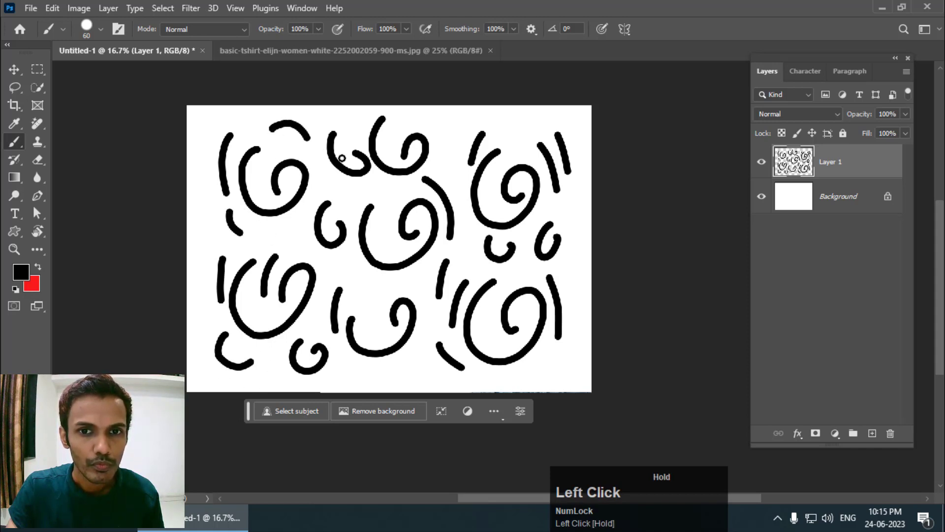
pyautogui.moveTo(454, 148); pyautogui.dragTo(457, 121)
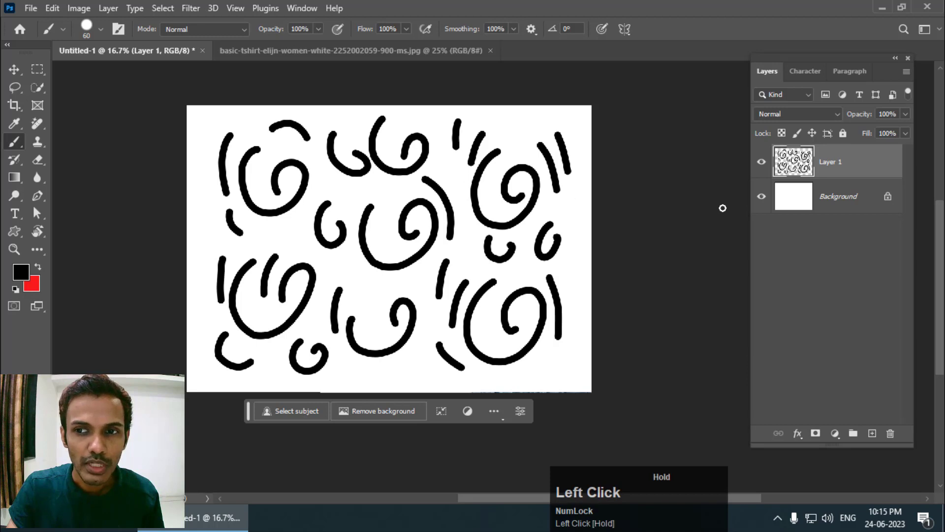
# Step: Fill the remaining gaps around the right and middle spirals and the top-left corner with short arcs and a small hook
pyautogui.moveTo(509, 136)
pyautogui.mouseDown()
pyautogui.moveTo(517, 128)
pyautogui.moveTo(546, 144)
pyautogui.mouseUp()
pyautogui.moveTo(573, 218); pyautogui.dragTo(571, 224)
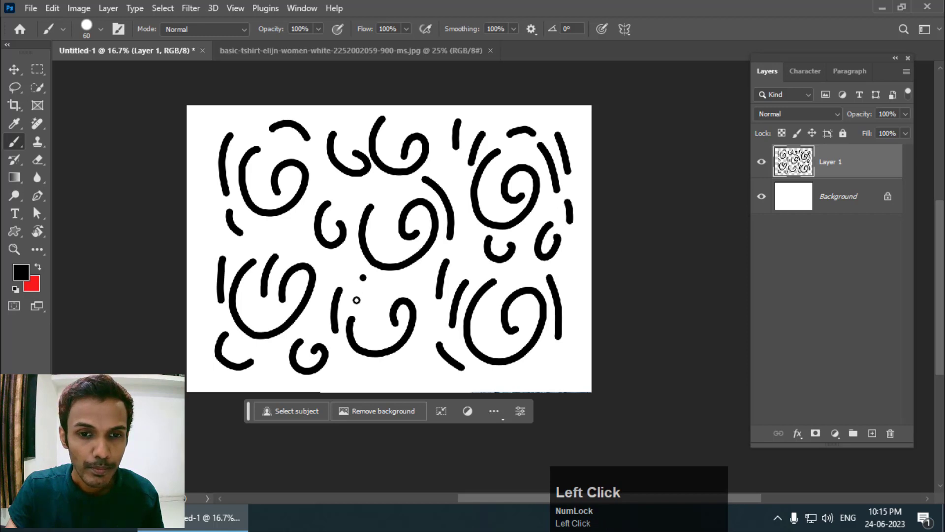
pyautogui.moveTo(362, 278); pyautogui.dragTo(384, 285)
pyautogui.moveTo(524, 370)
pyautogui.mouseDown()
pyautogui.moveTo(552, 373)
pyautogui.moveTo(561, 354)
pyautogui.mouseUp()
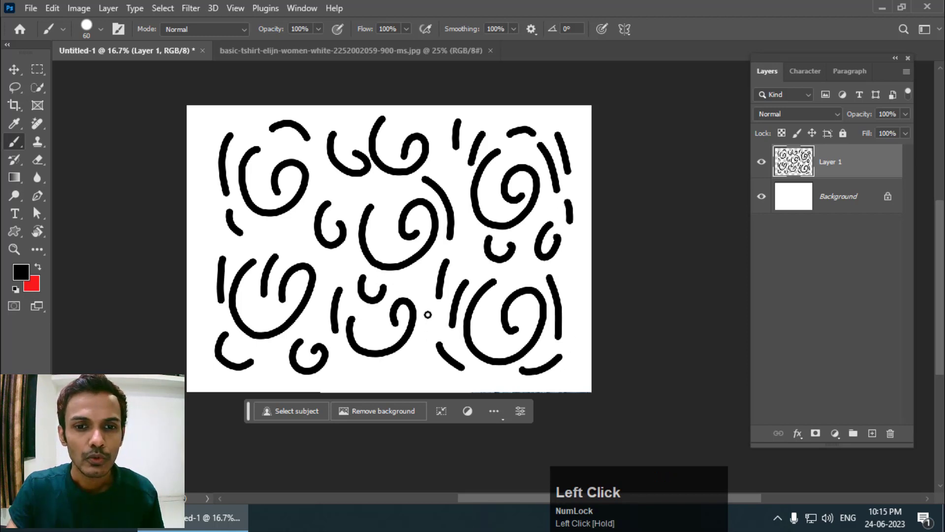
pyautogui.moveTo(355, 364)
pyautogui.mouseDown()
pyautogui.moveTo(384, 377)
pyautogui.moveTo(413, 369)
pyautogui.mouseUp()
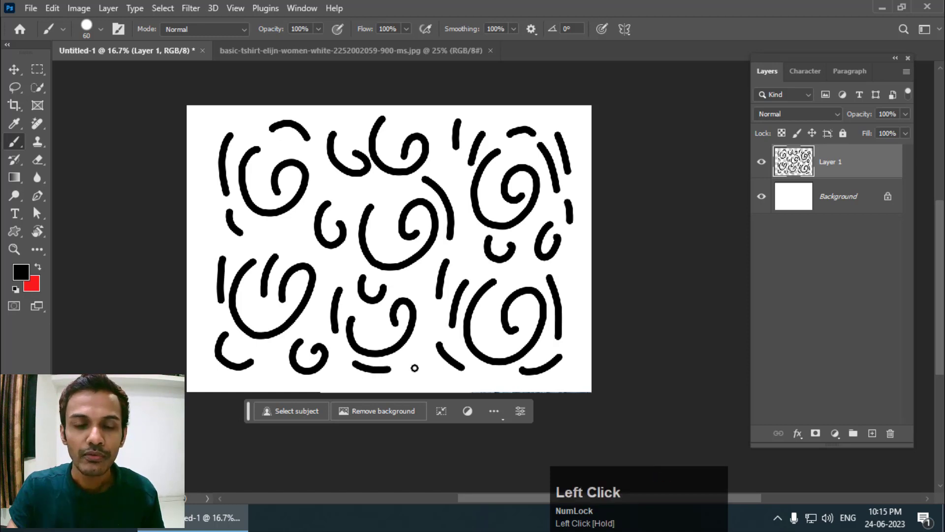
pyautogui.moveTo(213, 127); pyautogui.dragTo(208, 144)
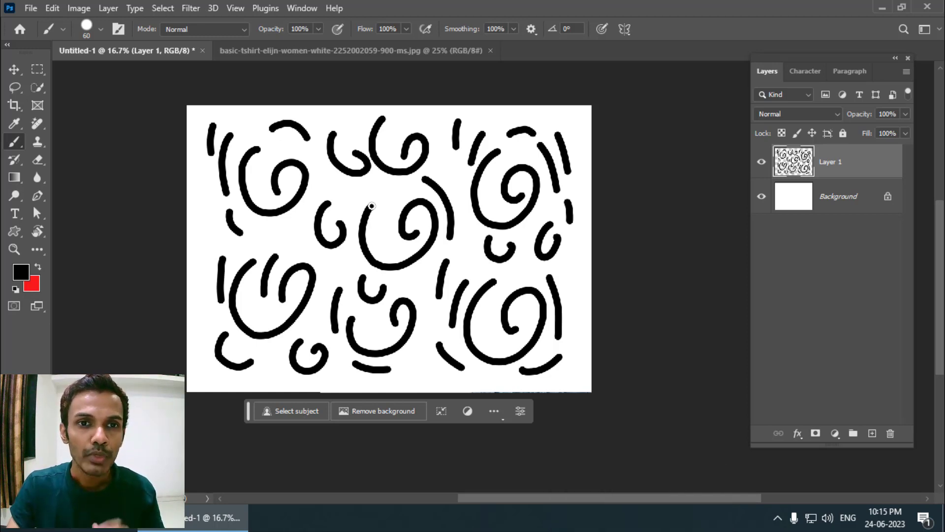
# Step: Add a vertical cyan guide at 50% of the canvas width
pyautogui.click(235, 8)
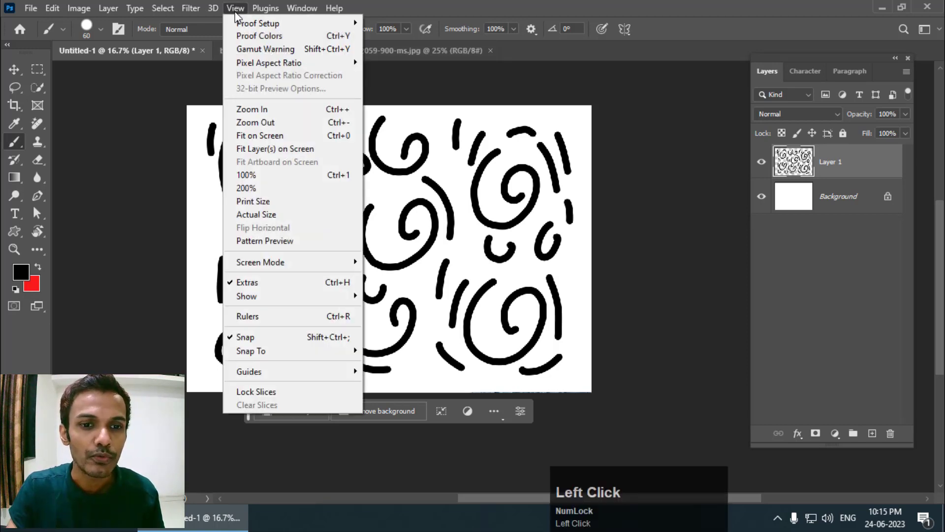
pyautogui.moveTo(295, 372)
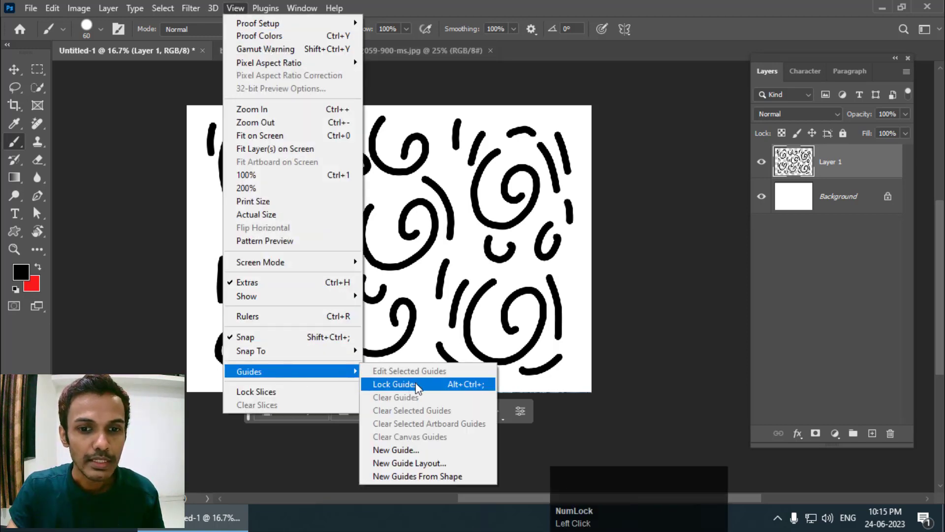
pyautogui.click(398, 448)
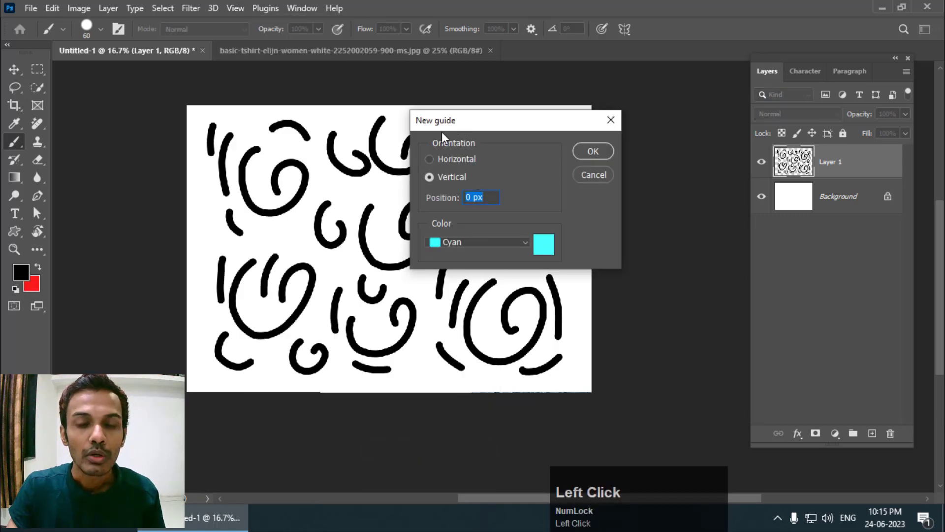
pyautogui.moveTo(441, 131); pyautogui.dragTo(416, 142)
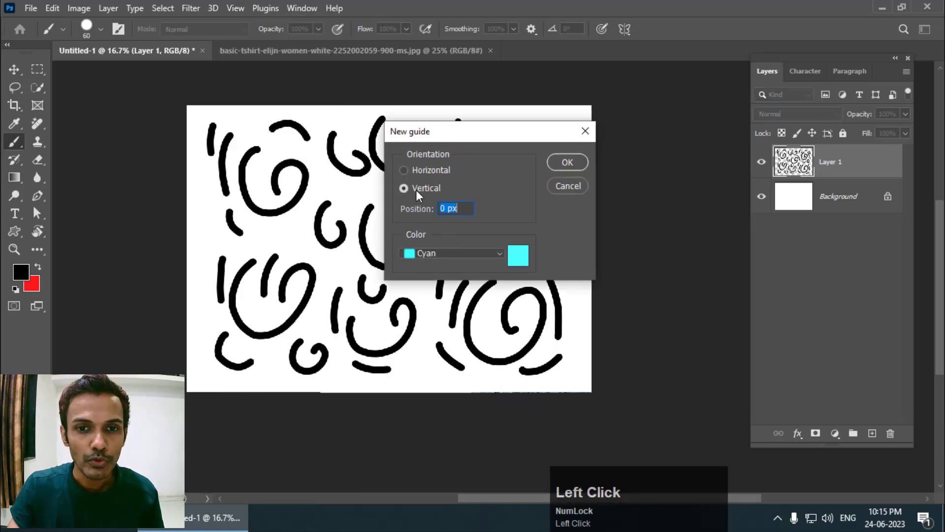
pyautogui.moveTo(469, 210); pyautogui.dragTo(418, 218)
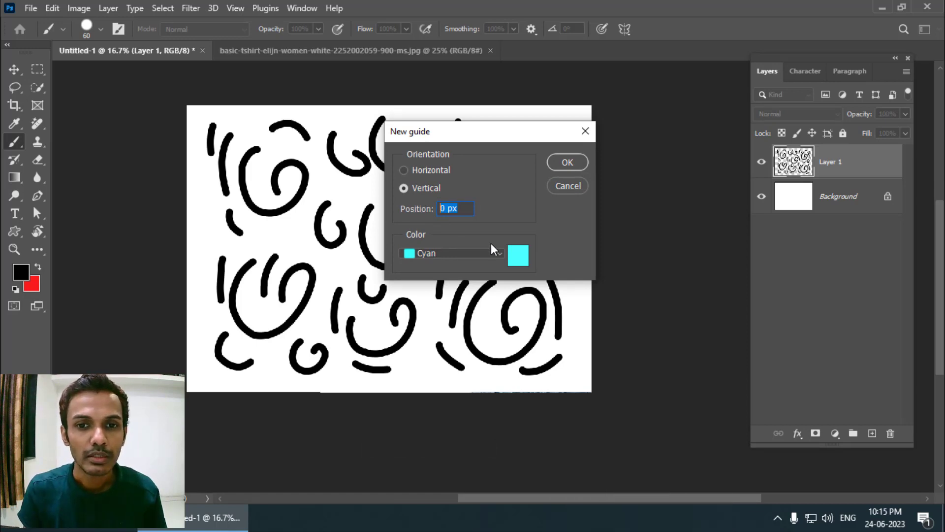
pyautogui.write('50%%')
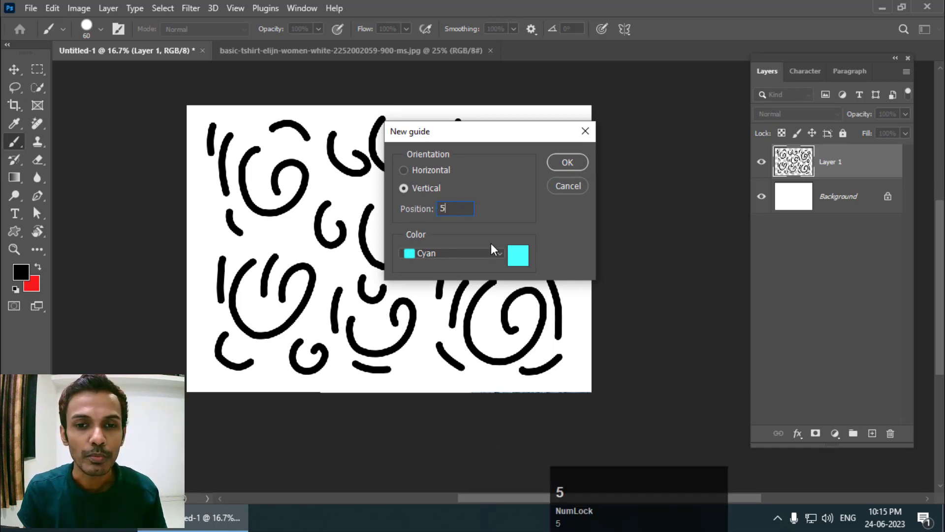
pyautogui.press('BackSpace')
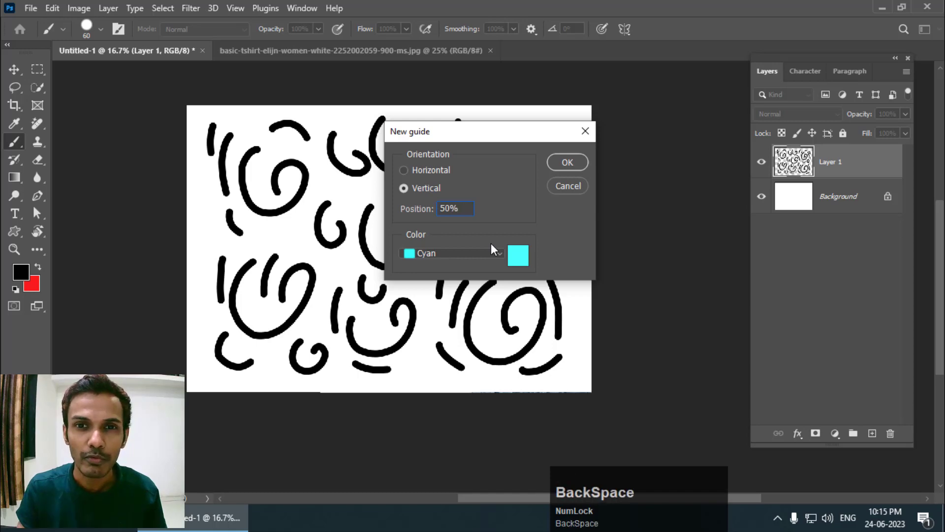
pyautogui.click(566, 163)
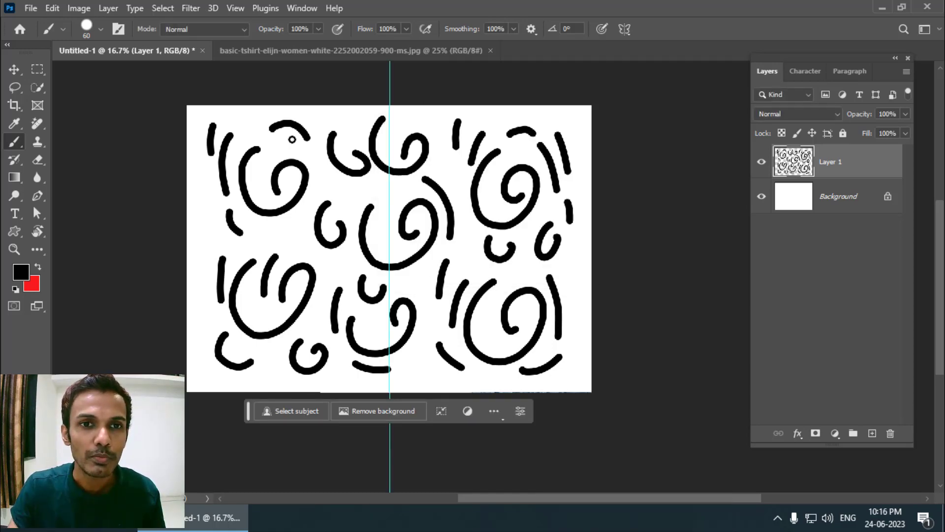
# Step: Add a horizontal cyan guide at 50% of the canvas height
pyautogui.click(235, 9)
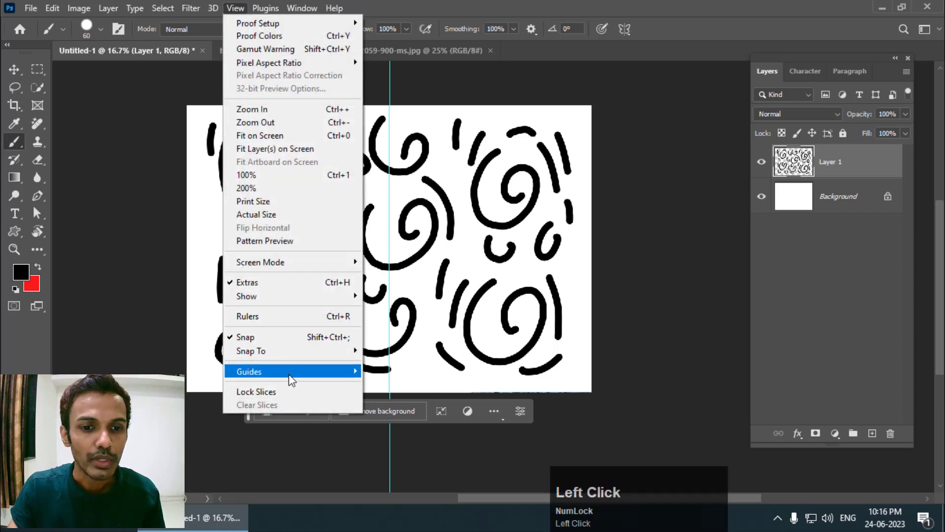
pyautogui.moveTo(297, 373)
pyautogui.click(396, 449)
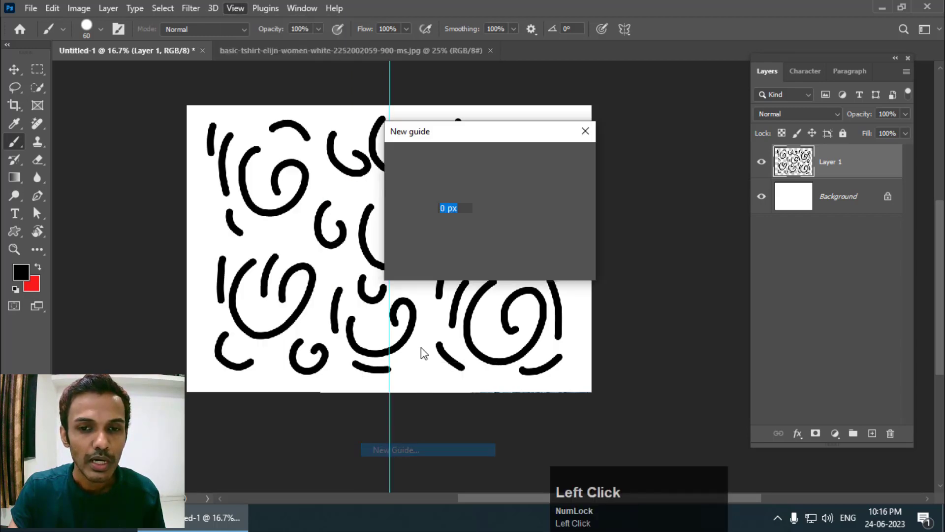
pyautogui.click(427, 171)
pyautogui.click(421, 212)
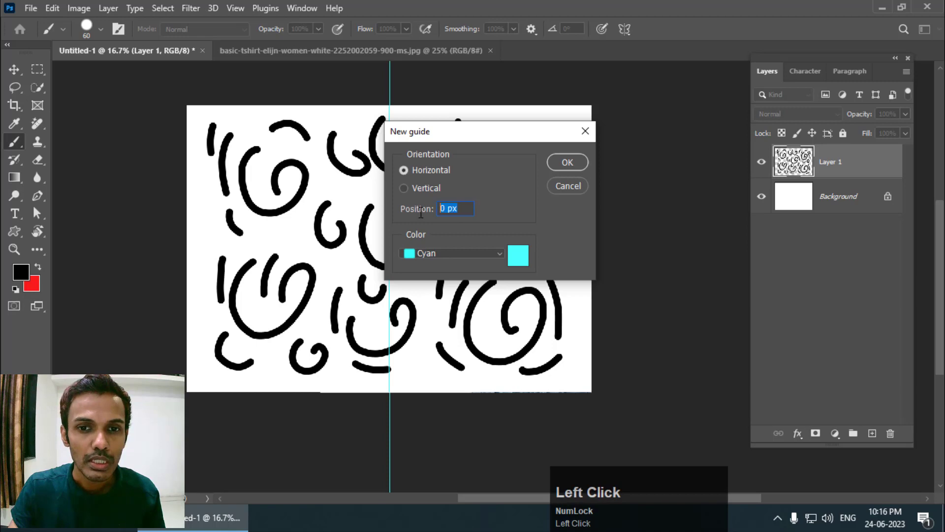
pyautogui.write('50')
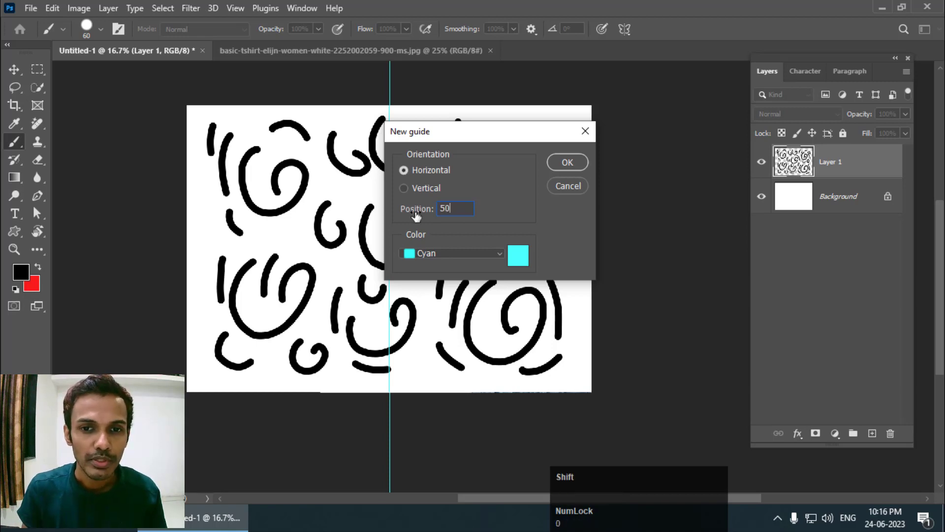
pyautogui.write('%')
pyautogui.press('Return')
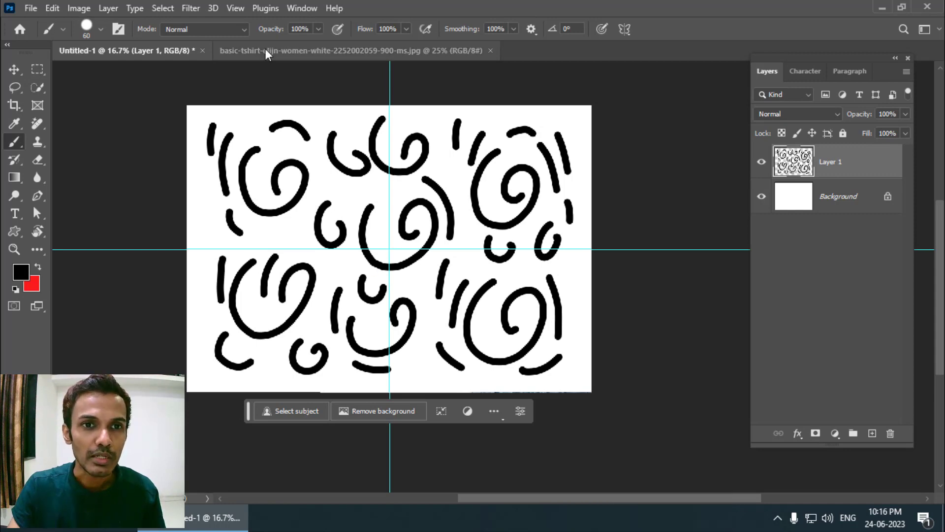
# Step: Check the Snap To options for guides, layers and document bounds
pyautogui.click(236, 8)
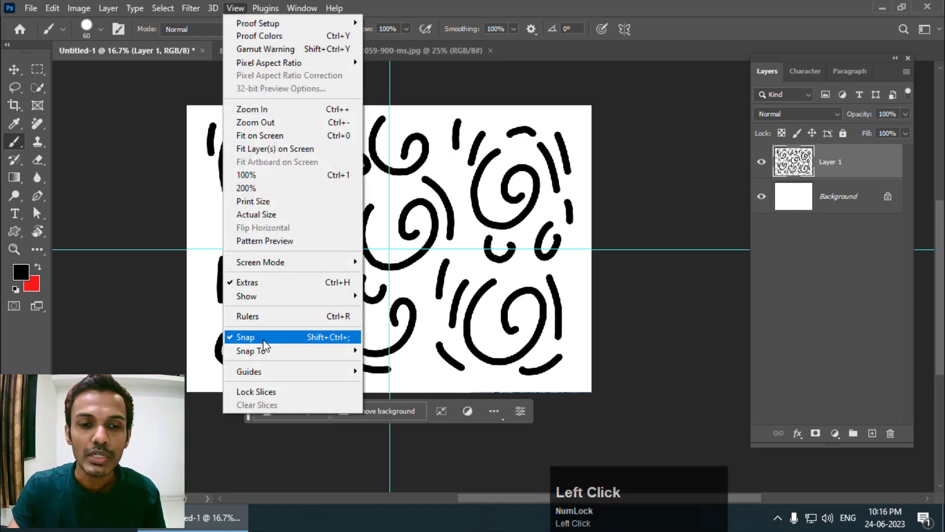
pyautogui.moveTo(264, 351)
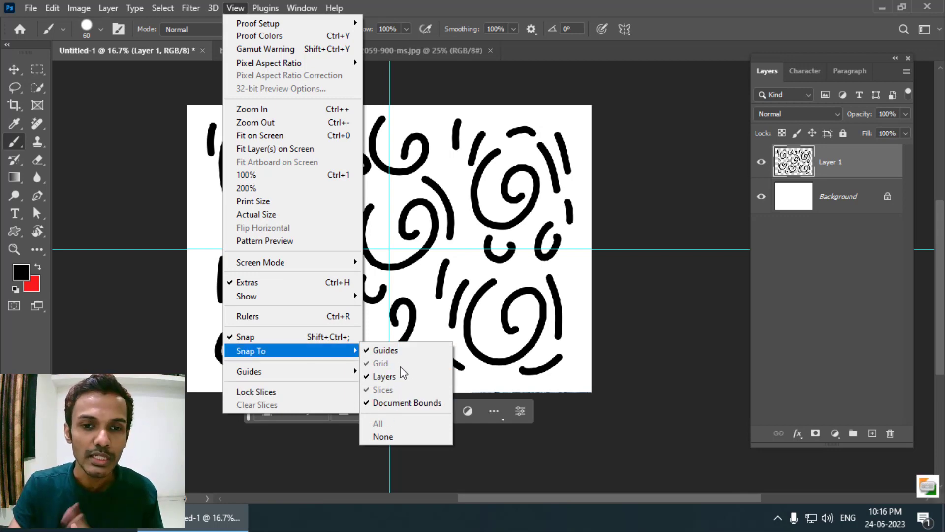
pyautogui.click(417, 5)
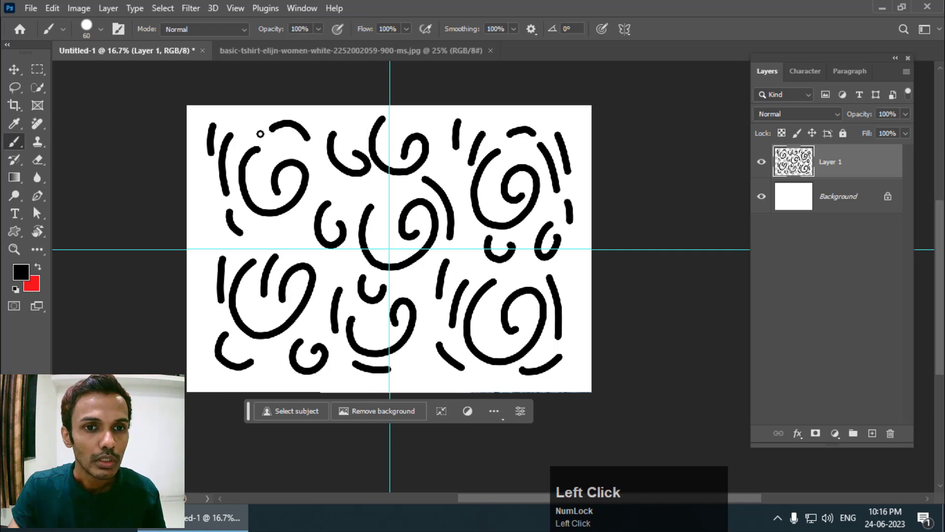
# Step: Cut the left half of Layer 1 up to the vertical guide and paste it in place as a new layer
pyautogui.click(37, 68)
pyautogui.rightClick(36, 68)
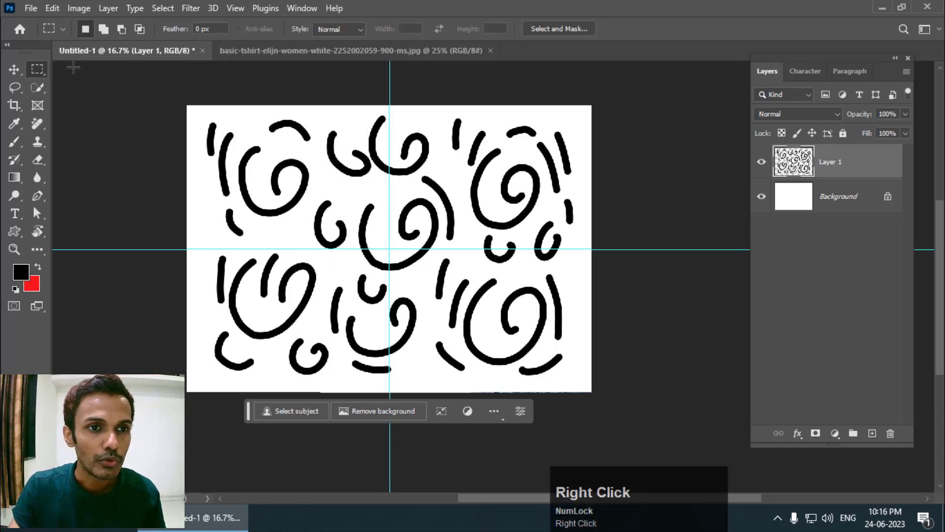
pyautogui.click(76, 69)
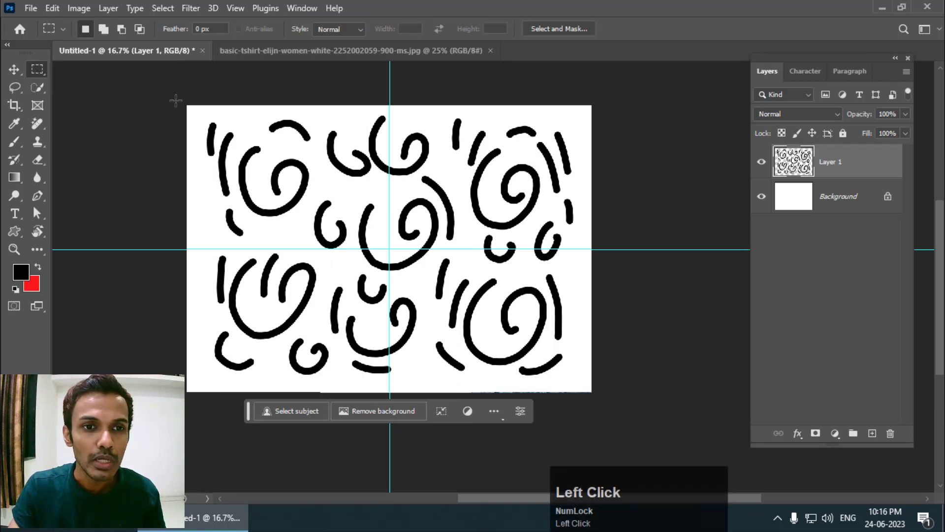
pyautogui.moveTo(188, 107); pyautogui.dragTo(389, 393)
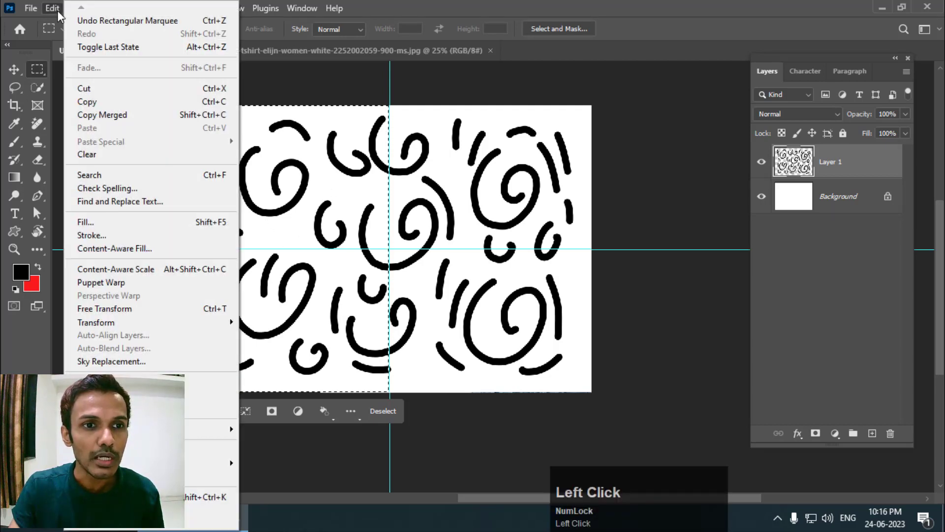
pyautogui.click(87, 89)
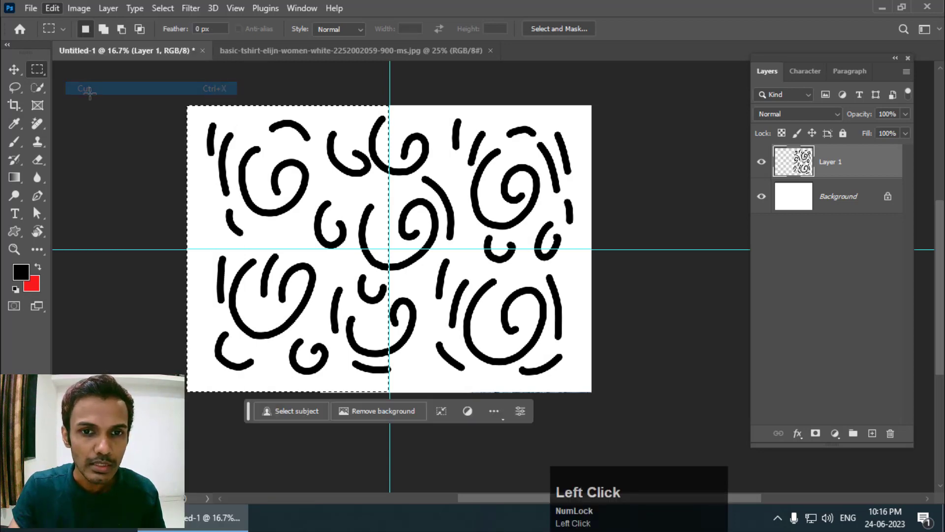
pyautogui.click(48, 10)
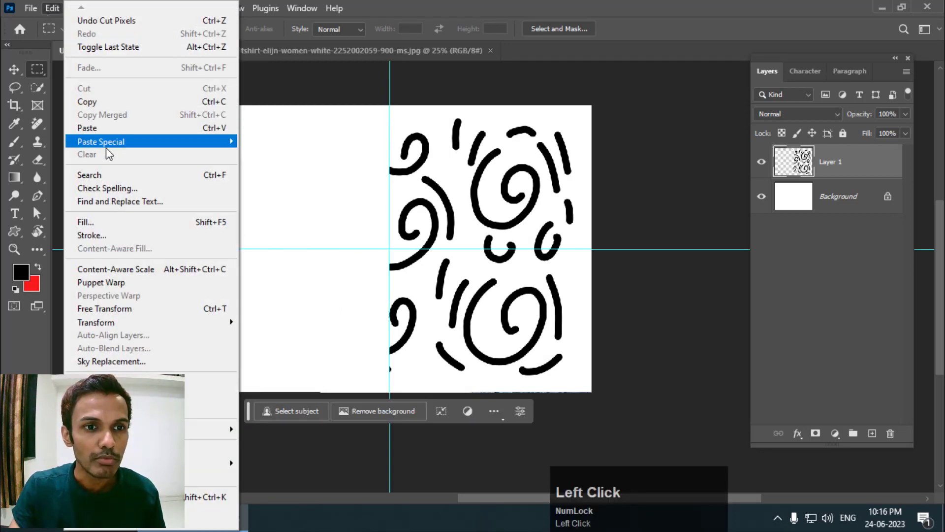
pyautogui.moveTo(106, 142)
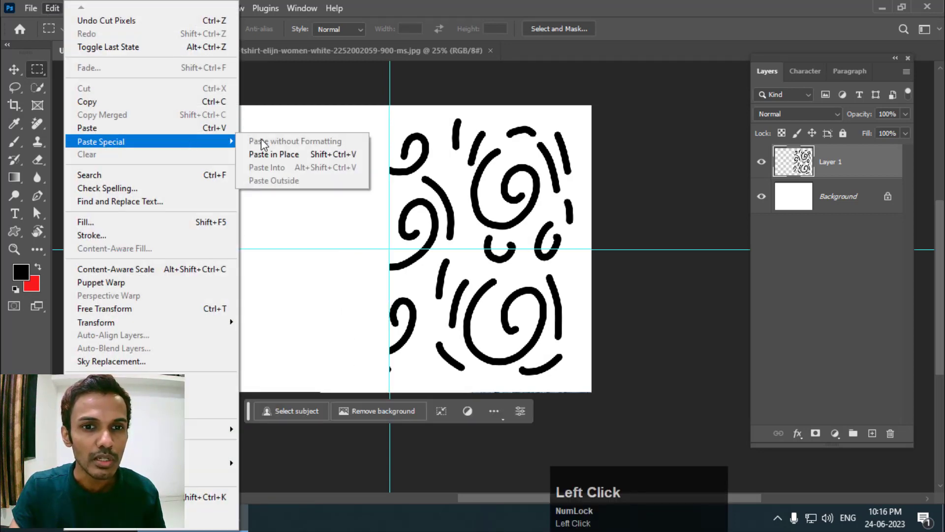
pyautogui.click(282, 154)
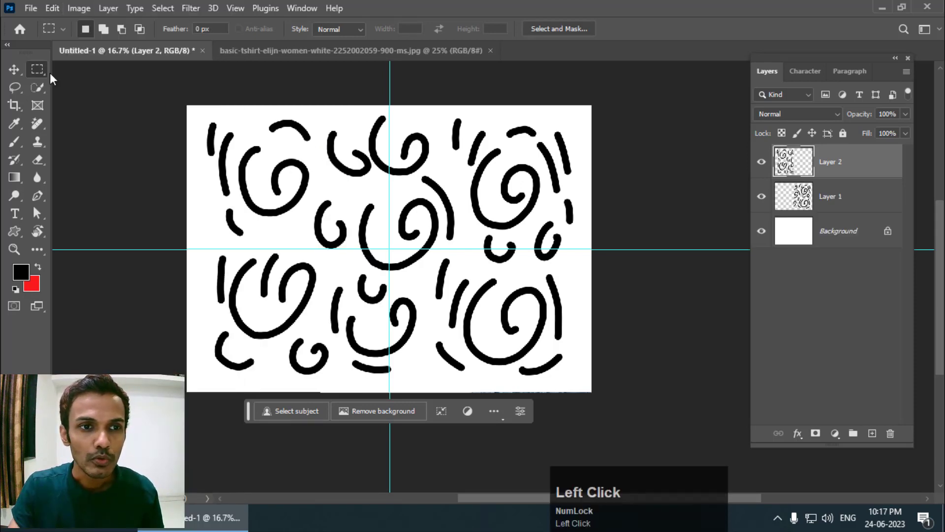
# Step: Swap the halves horizontally: move Layer 2's strokes to the canvas's right edge and Layer 1's strokes to its left edge
pyautogui.click(15, 70)
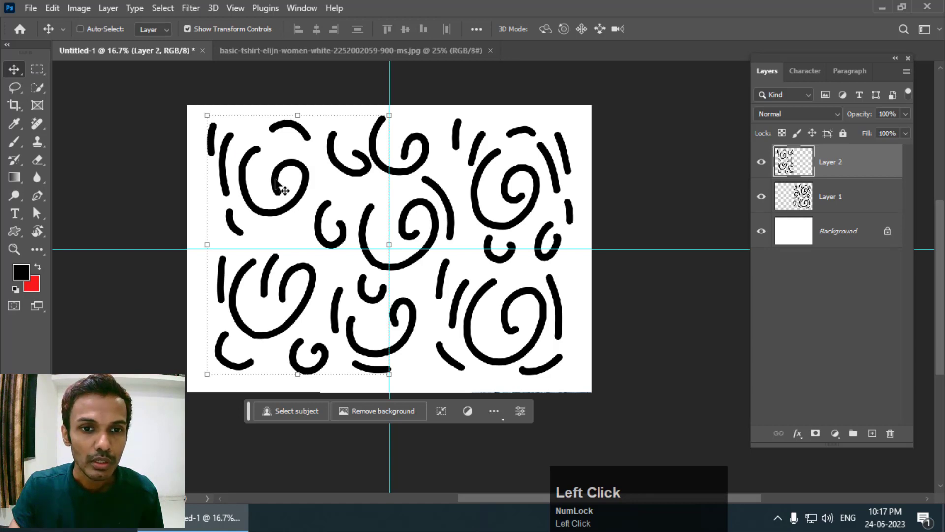
pyautogui.moveTo(276, 186); pyautogui.dragTo(478, 185)
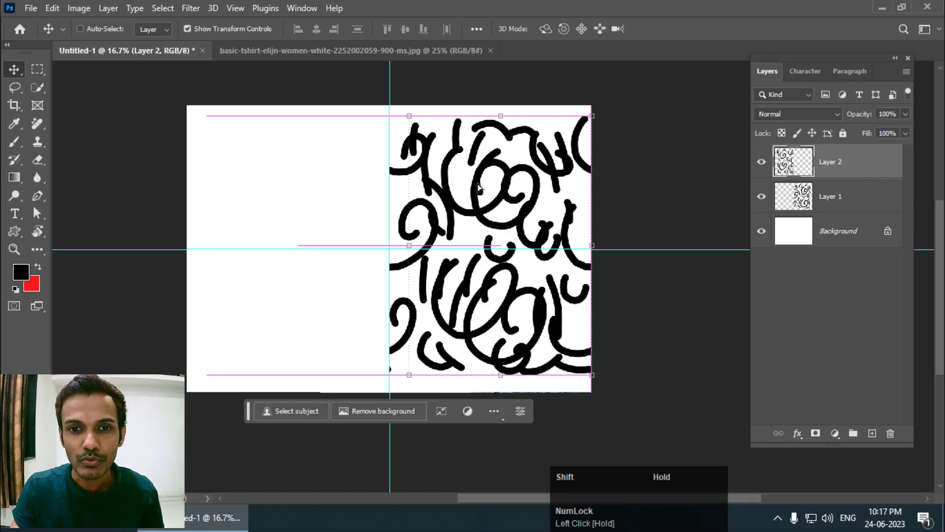
pyautogui.click(844, 208)
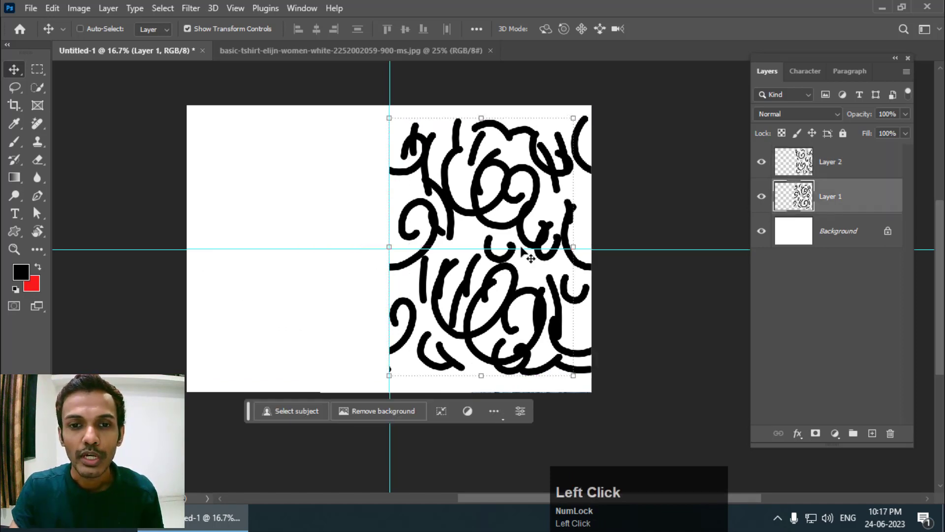
pyautogui.moveTo(481, 218); pyautogui.dragTo(277, 230)
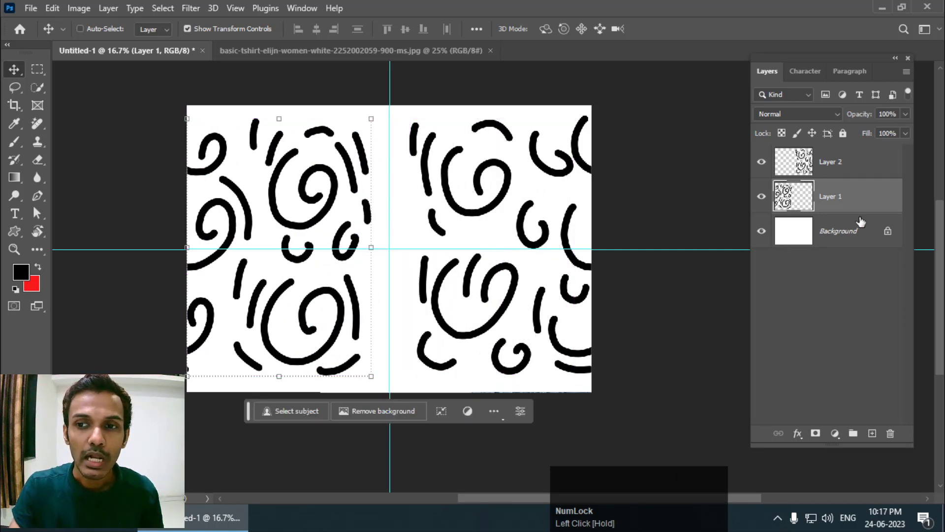
# Step: Merge Layer 1 and Layer 2 into a single layer
pyautogui.press('ctrl')
pyautogui.keyDown('ctrl'); pyautogui.click(864, 165); pyautogui.keyUp('ctrl')
pyautogui.rightClick(863, 163)
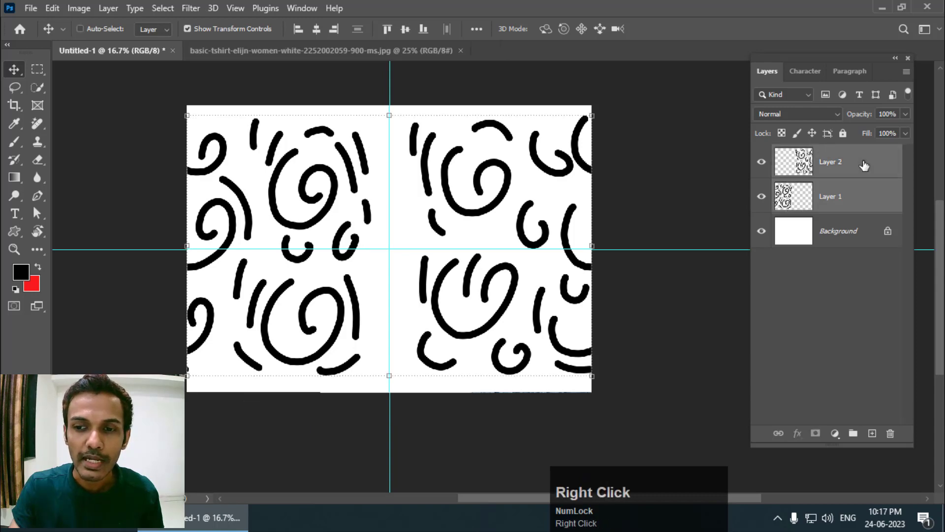
pyautogui.click(762, 433)
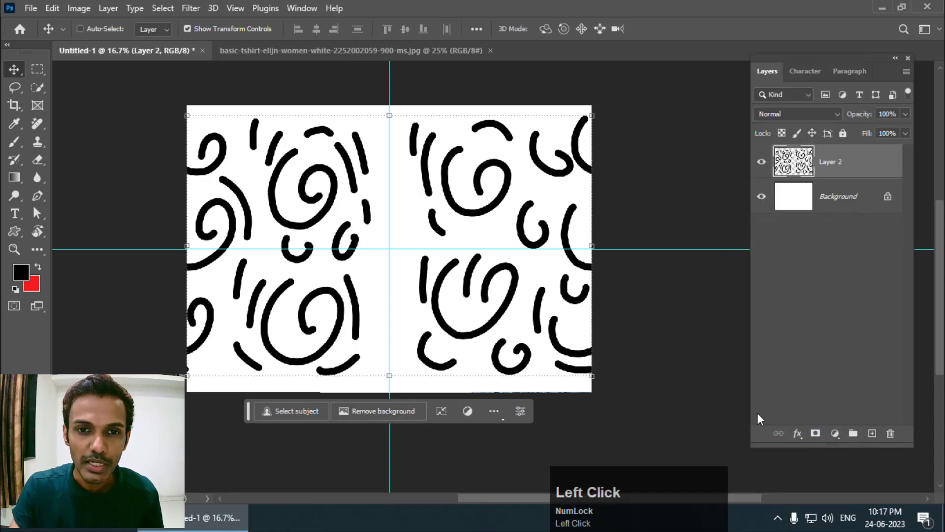
# Step: Cut the upper half of the merged pattern layer down to the horizontal guide and paste it in place as a new layer
pyautogui.click(38, 69)
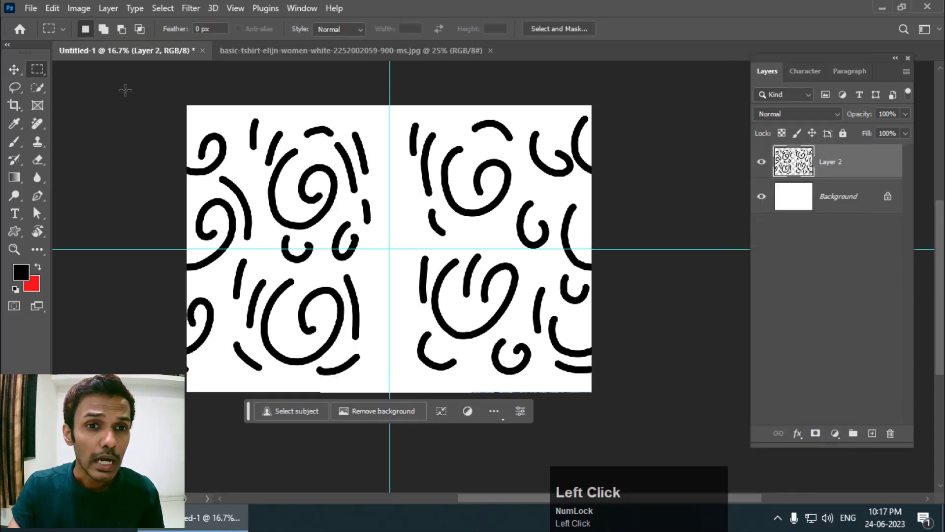
pyautogui.moveTo(187, 107); pyautogui.dragTo(592, 249)
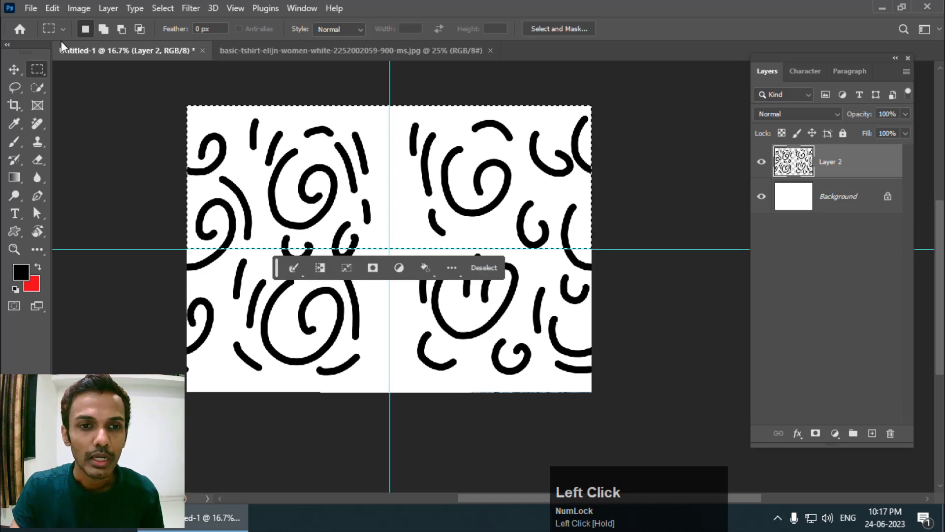
pyautogui.click(51, 9)
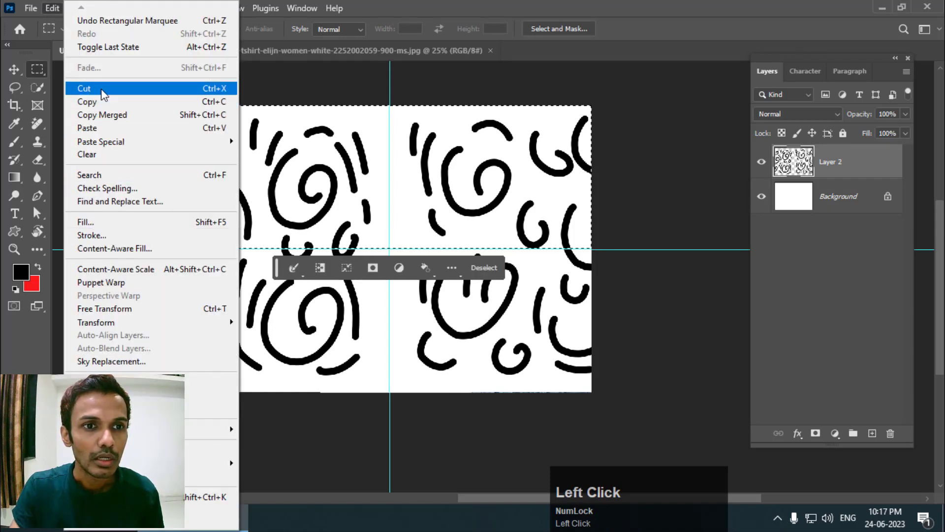
pyautogui.click(147, 88)
pyautogui.click(51, 10)
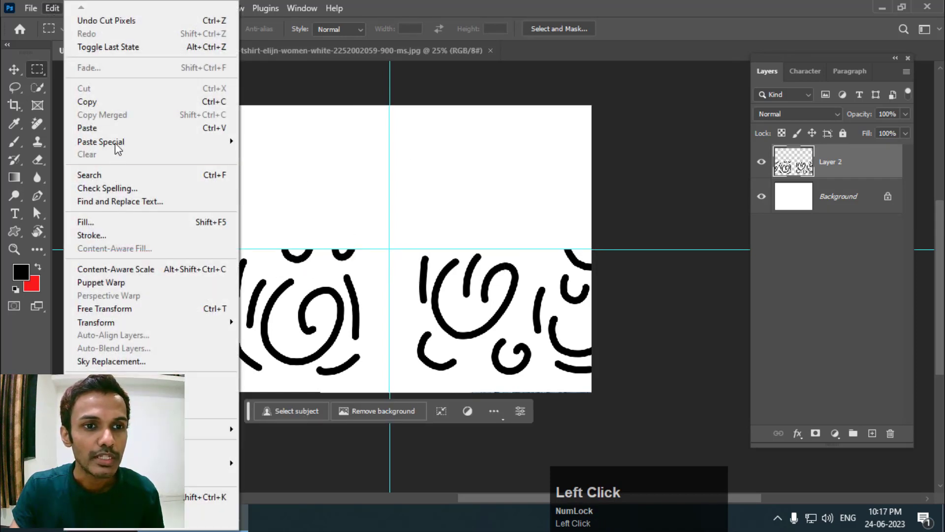
pyautogui.moveTo(129, 142)
pyautogui.click(294, 154)
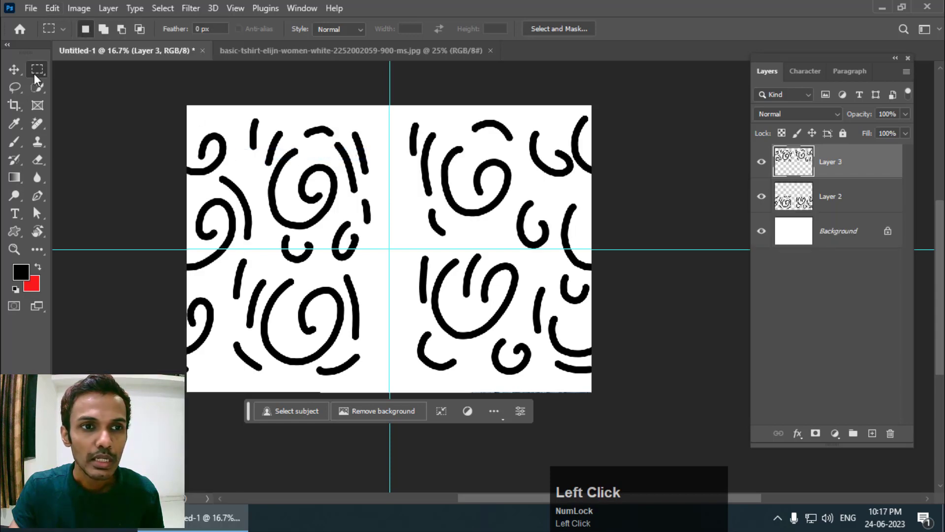
# Step: Swap the halves vertically: move Layer 3's strokes to the canvas's bottom edge and Layer 2's strokes to its top edge
pyautogui.click(16, 68)
pyautogui.moveTo(281, 178); pyautogui.dragTo(280, 315)
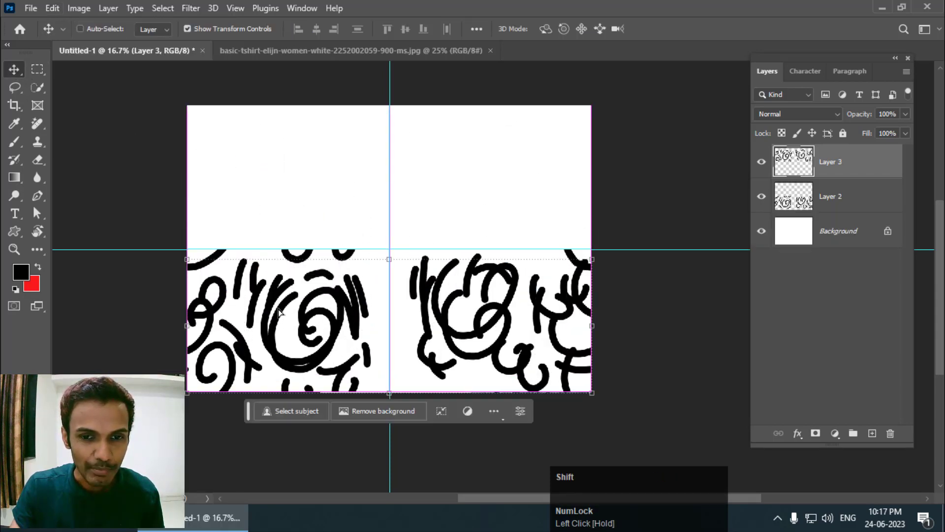
pyautogui.click(842, 198)
pyautogui.moveTo(495, 302); pyautogui.dragTo(484, 149)
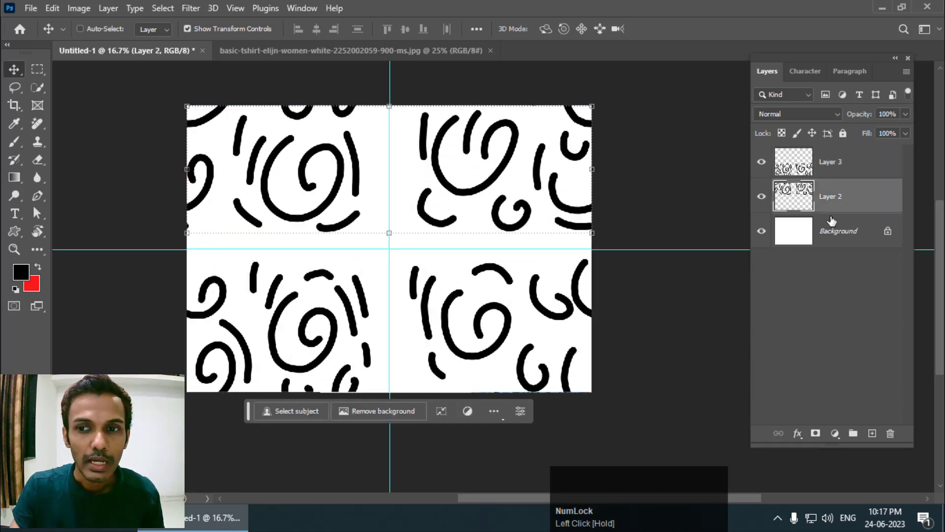
# Step: Merge Layer 2 and Layer 3 into a single layer and hide the guides
pyautogui.keyDown('ctrl'); pyautogui.click(843, 172); pyautogui.keyUp('ctrl')
pyautogui.rightClick(845, 183)
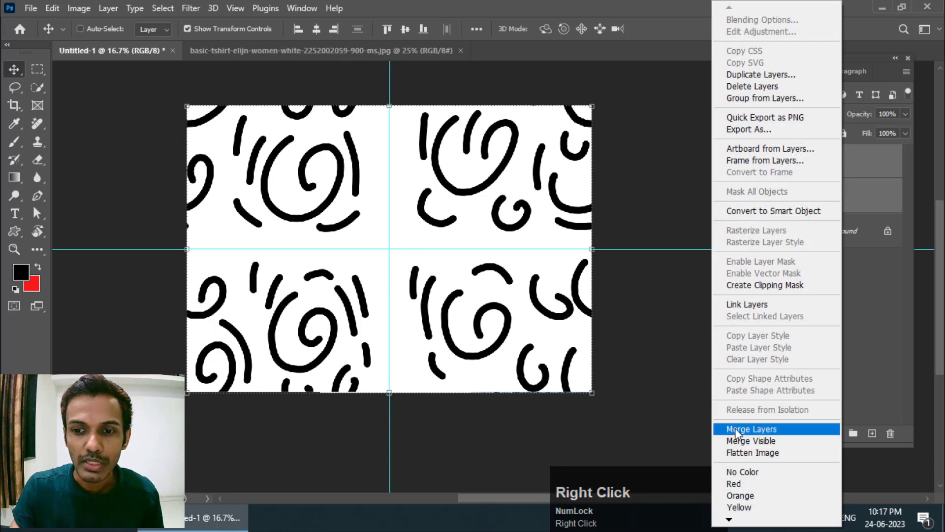
pyautogui.click(739, 429)
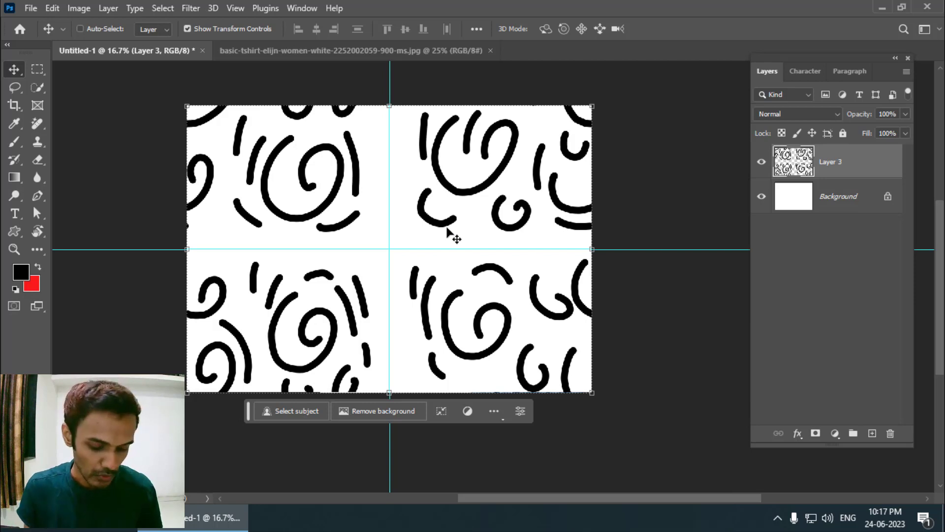
pyautogui.hotkey('ctrl', ';')
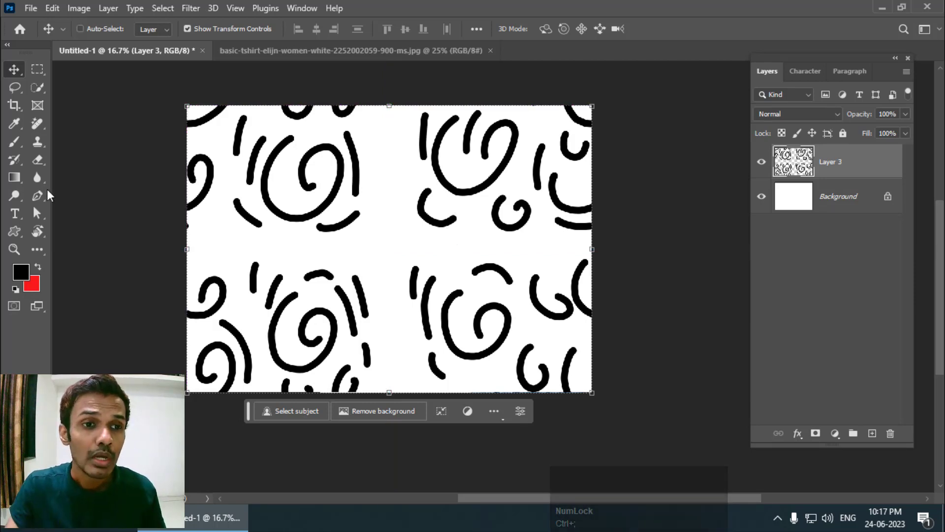
# Step: Paint small black curves and dashes with the 60 px Brush in the empty gaps between the spirals, mainly along the central cross
pyautogui.click(14, 142)
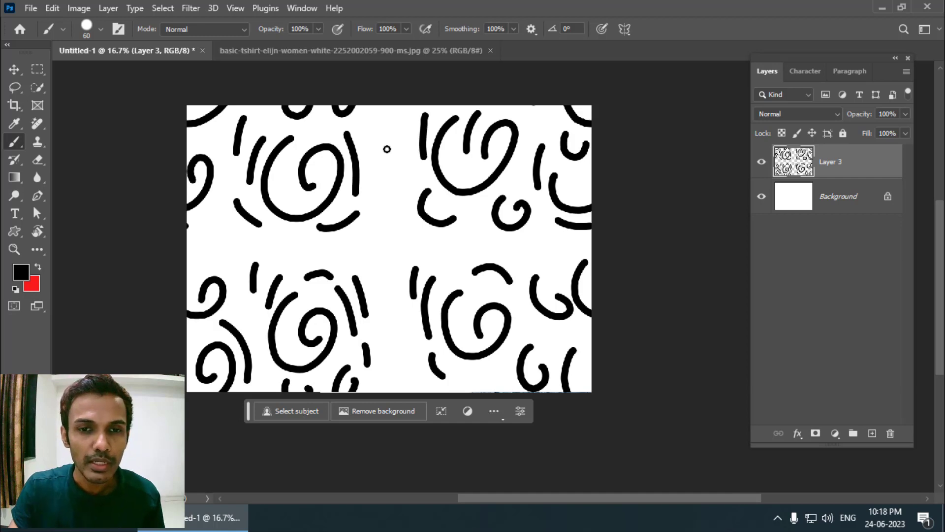
pyautogui.moveTo(393, 127)
pyautogui.mouseDown()
pyautogui.moveTo(383, 140)
pyautogui.moveTo(398, 186)
pyautogui.moveTo(402, 170)
pyautogui.mouseUp()
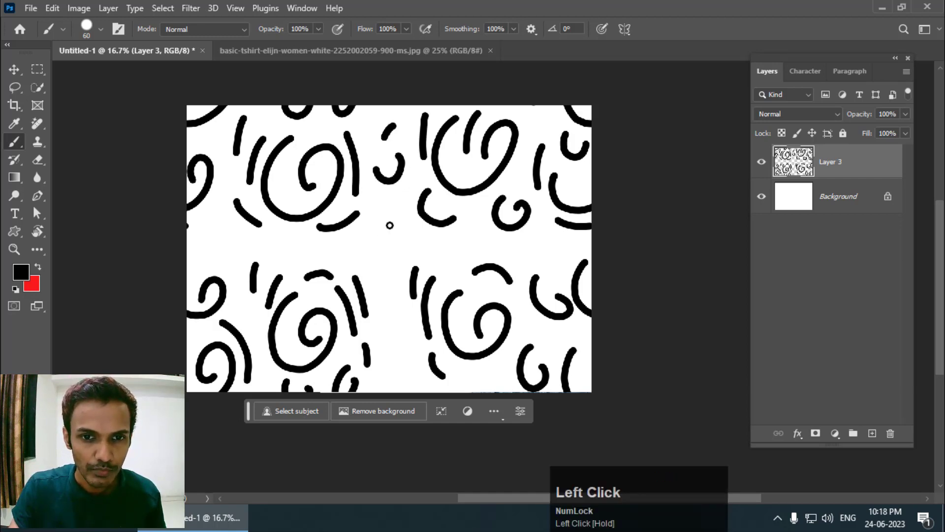
pyautogui.moveTo(390, 225)
pyautogui.mouseDown()
pyautogui.moveTo(377, 272)
pyautogui.moveTo(407, 227)
pyautogui.mouseUp()
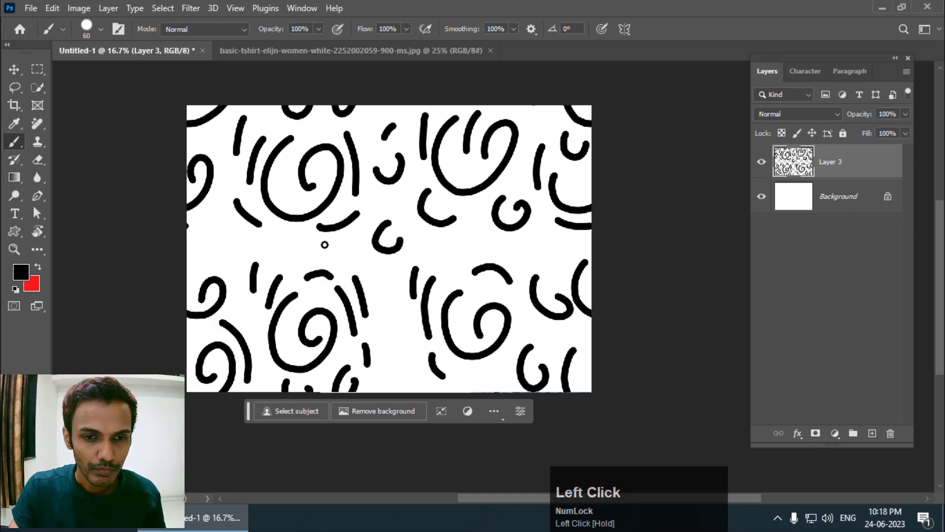
pyautogui.moveTo(330, 247); pyautogui.dragTo(298, 248)
pyautogui.moveTo(224, 230)
pyautogui.mouseDown()
pyautogui.moveTo(214, 257)
pyautogui.moveTo(237, 250)
pyautogui.mouseUp()
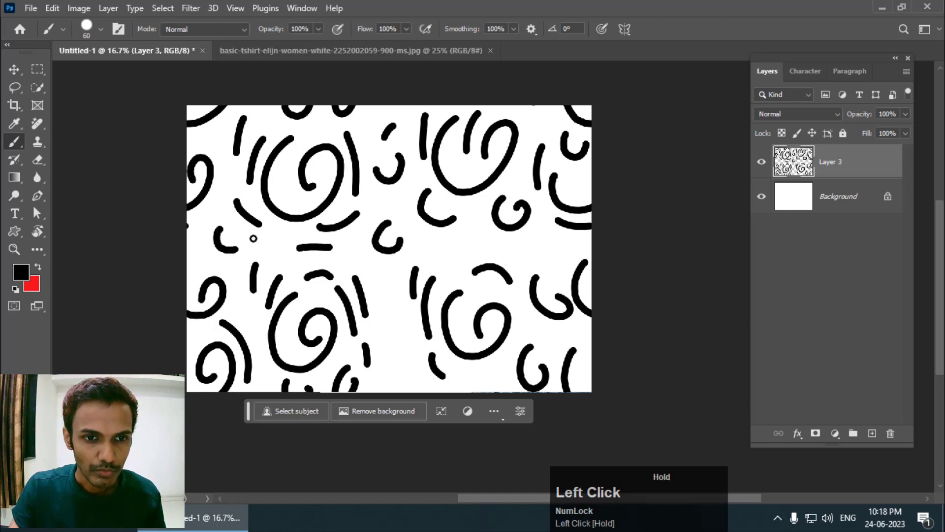
pyautogui.moveTo(465, 233); pyautogui.dragTo(457, 248)
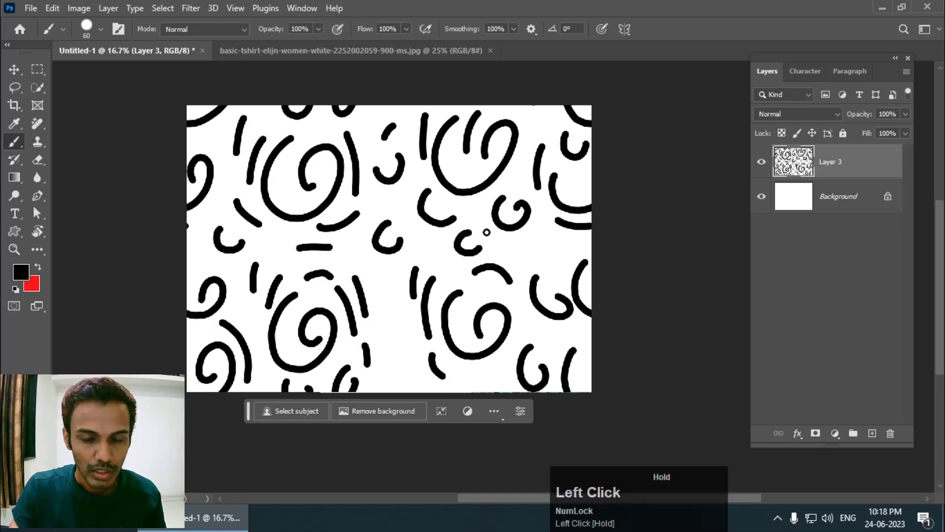
pyautogui.moveTo(390, 310)
pyautogui.mouseDown()
pyautogui.moveTo(399, 369)
pyautogui.moveTo(406, 337)
pyautogui.mouseUp()
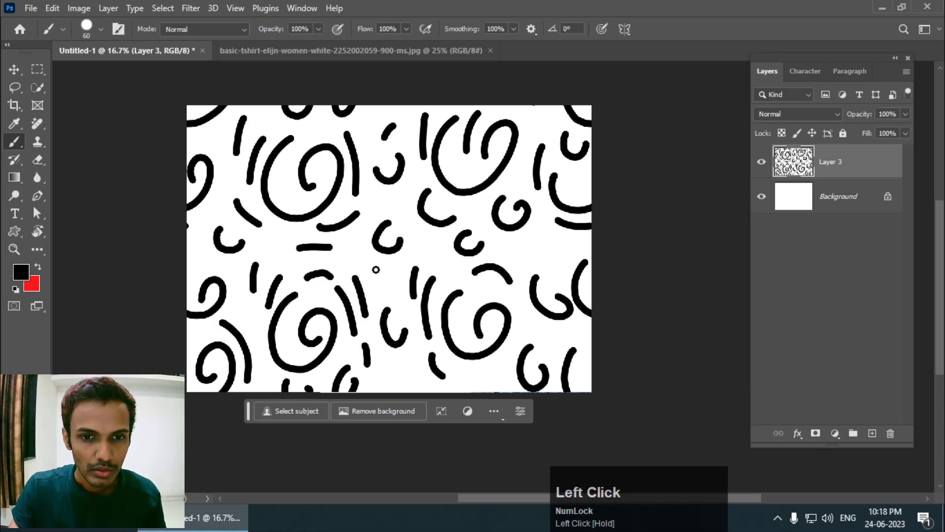
pyautogui.moveTo(376, 270); pyautogui.dragTo(389, 281)
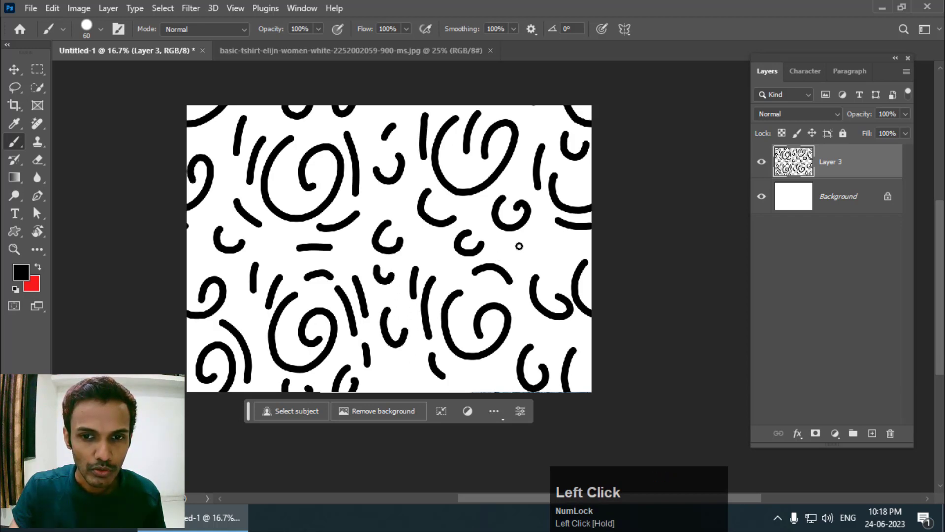
pyautogui.moveTo(519, 244); pyautogui.dragTo(536, 255)
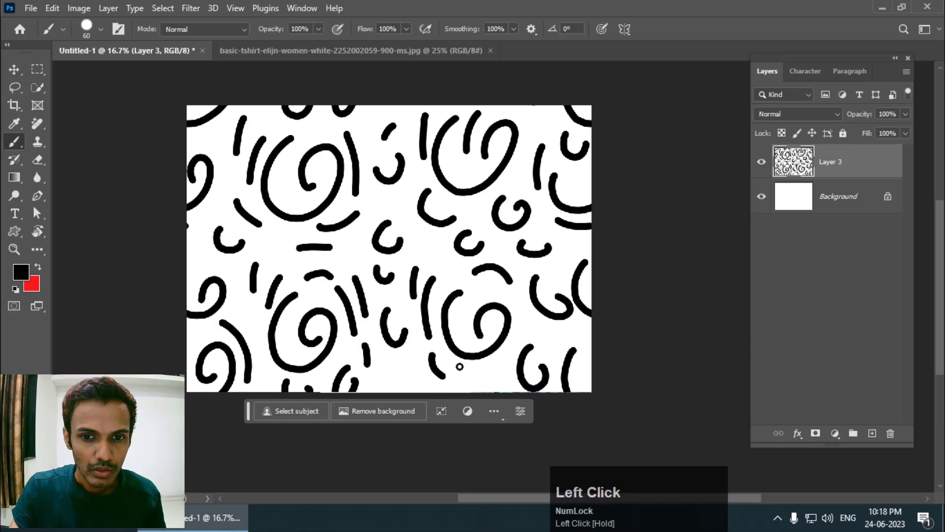
pyautogui.moveTo(460, 367); pyautogui.dragTo(475, 368)
pyautogui.moveTo(383, 356); pyautogui.dragTo(401, 364)
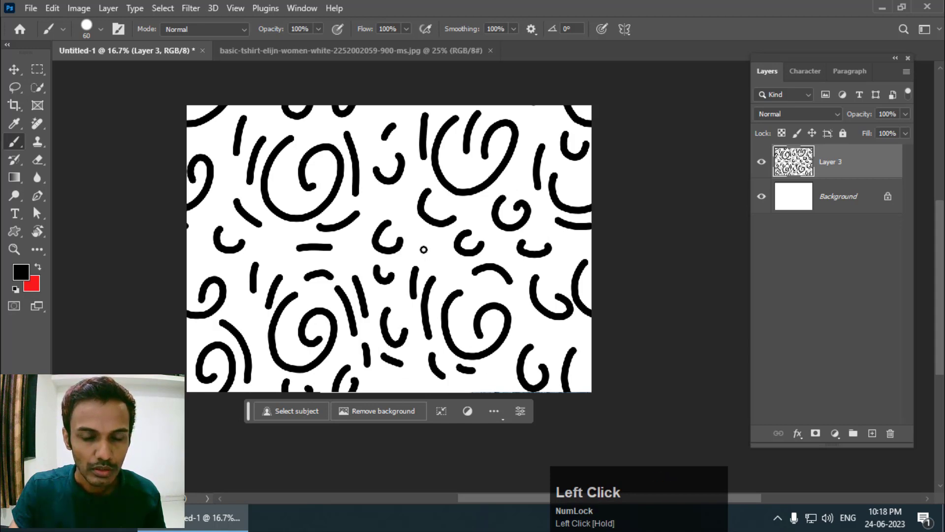
pyautogui.moveTo(451, 265); pyautogui.dragTo(428, 253)
pyautogui.moveTo(387, 198)
pyautogui.mouseDown()
pyautogui.moveTo(402, 217)
pyautogui.moveTo(416, 191)
pyautogui.moveTo(397, 204)
pyautogui.mouseUp()
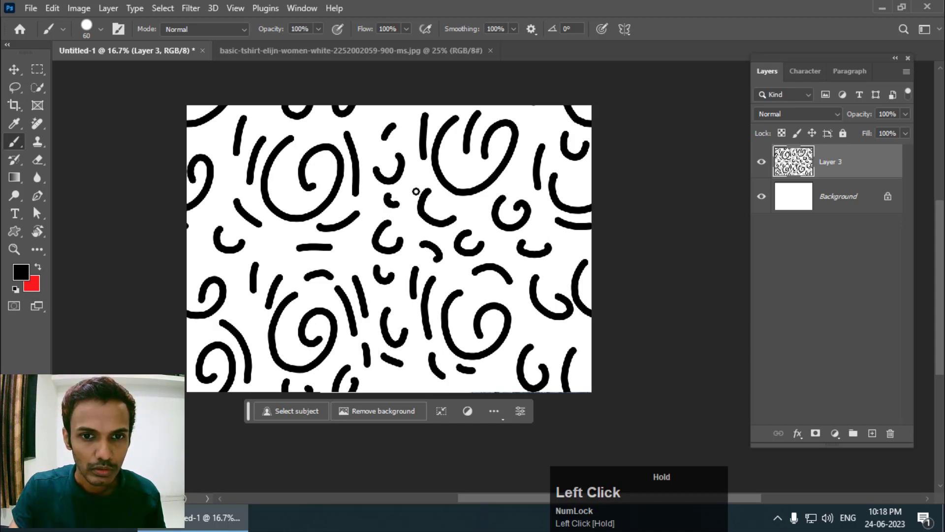
pyautogui.moveTo(355, 240); pyautogui.dragTo(353, 252)
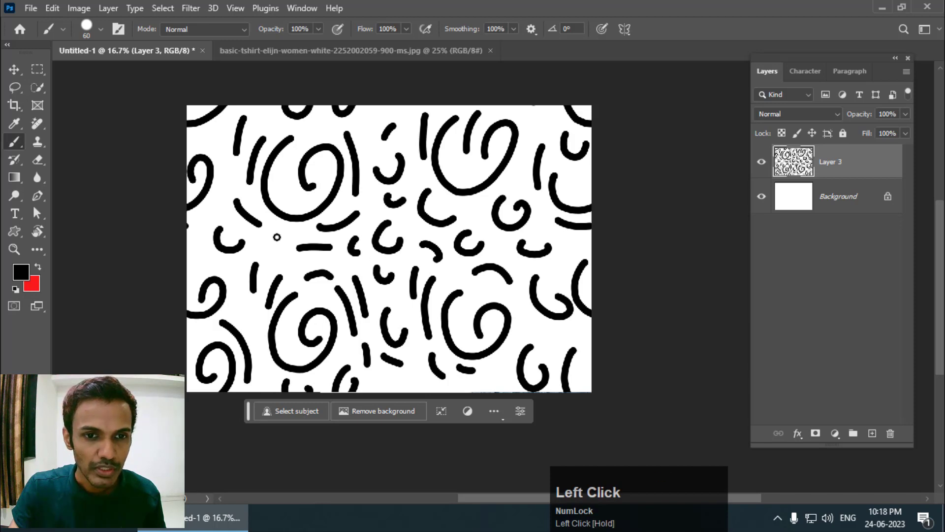
pyautogui.moveTo(278, 236)
pyautogui.mouseDown()
pyautogui.moveTo(275, 264)
pyautogui.moveTo(287, 244)
pyautogui.mouseUp()
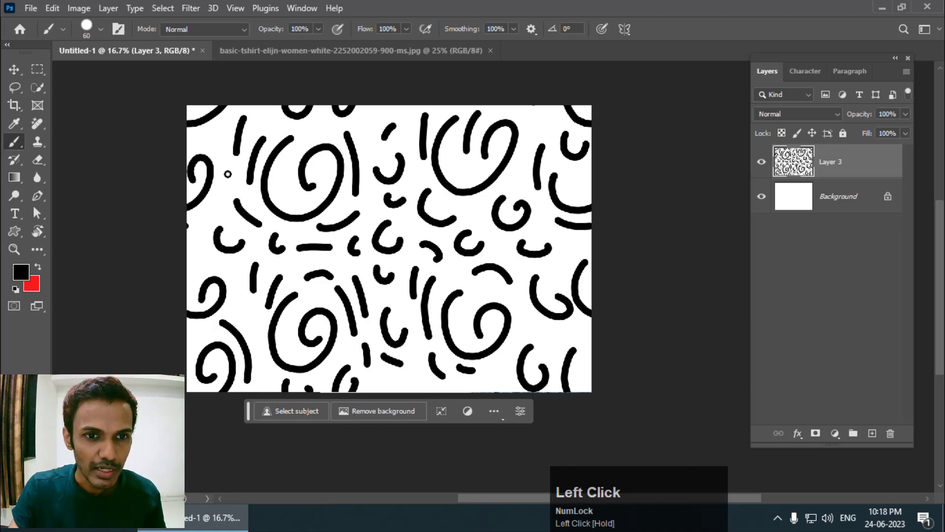
pyautogui.moveTo(228, 173); pyautogui.dragTo(226, 183)
pyautogui.moveTo(479, 292)
pyautogui.mouseDown()
pyautogui.moveTo(516, 295)
pyautogui.moveTo(536, 326)
pyautogui.mouseUp()
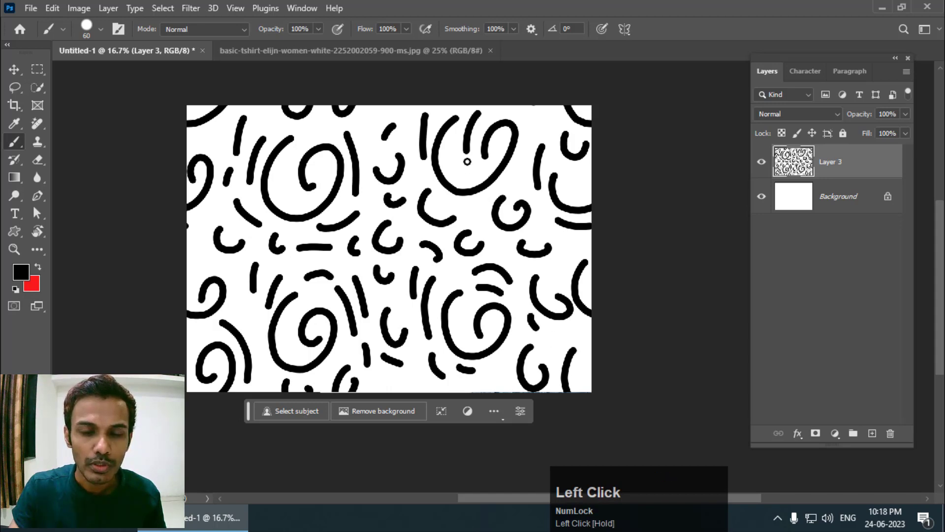
pyautogui.moveTo(450, 142); pyautogui.dragTo(460, 157)
pyautogui.moveTo(560, 235); pyautogui.dragTo(559, 245)
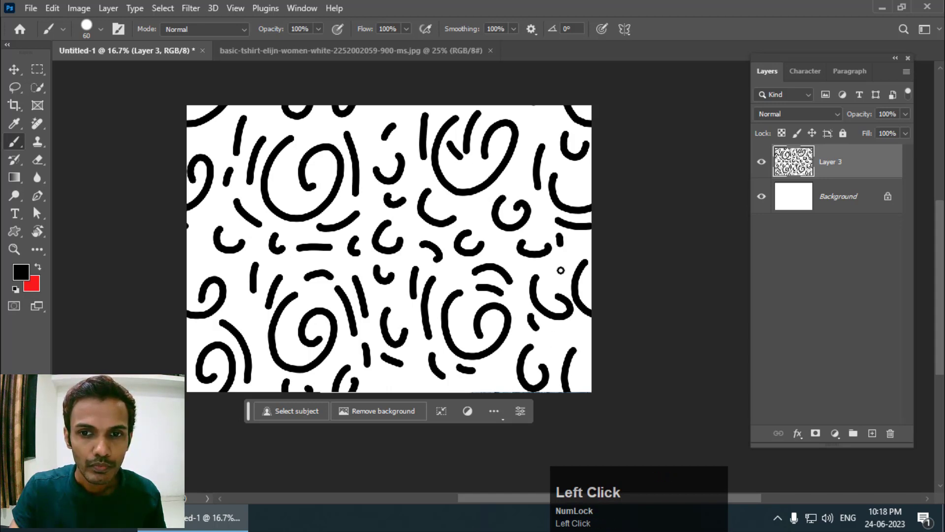
pyautogui.moveTo(396, 376); pyautogui.dragTo(406, 378)
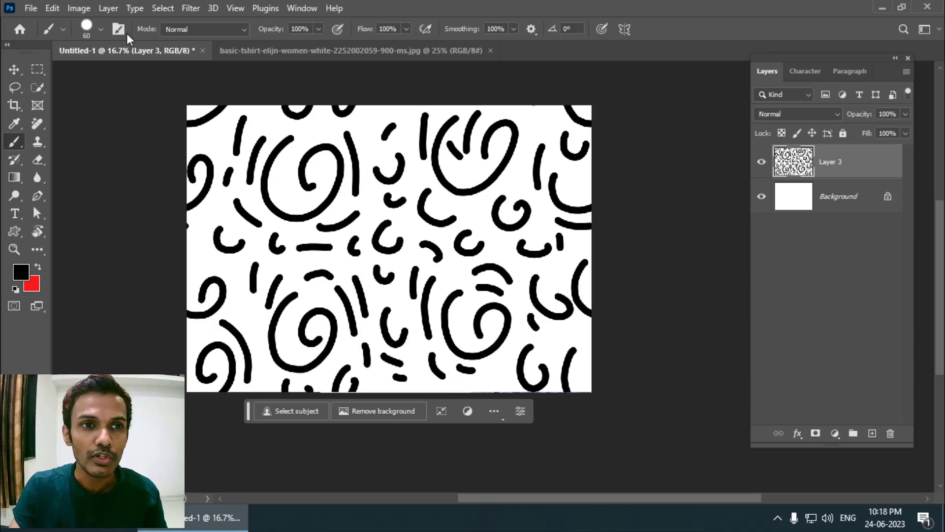
# Step: Define the finished spiral artwork as a pattern named "Pattern 3"
pyautogui.click(56, 10)
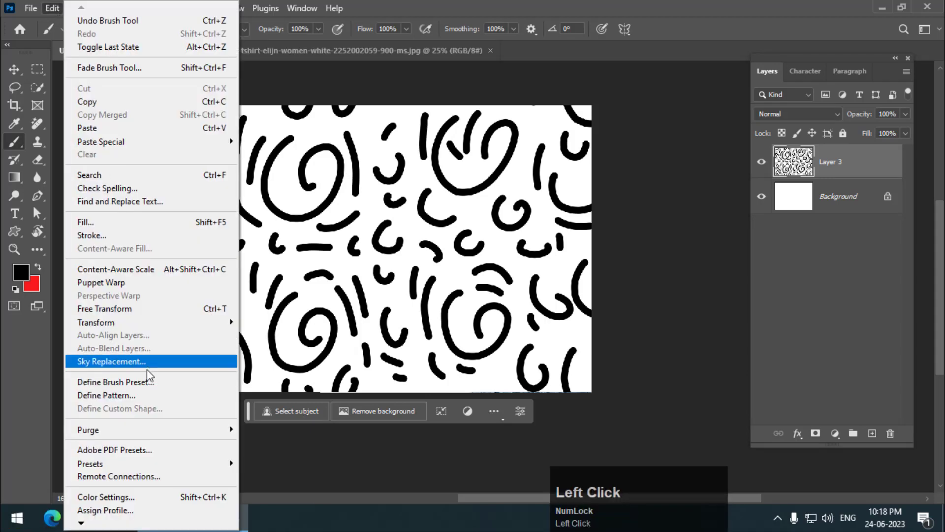
pyautogui.click(143, 395)
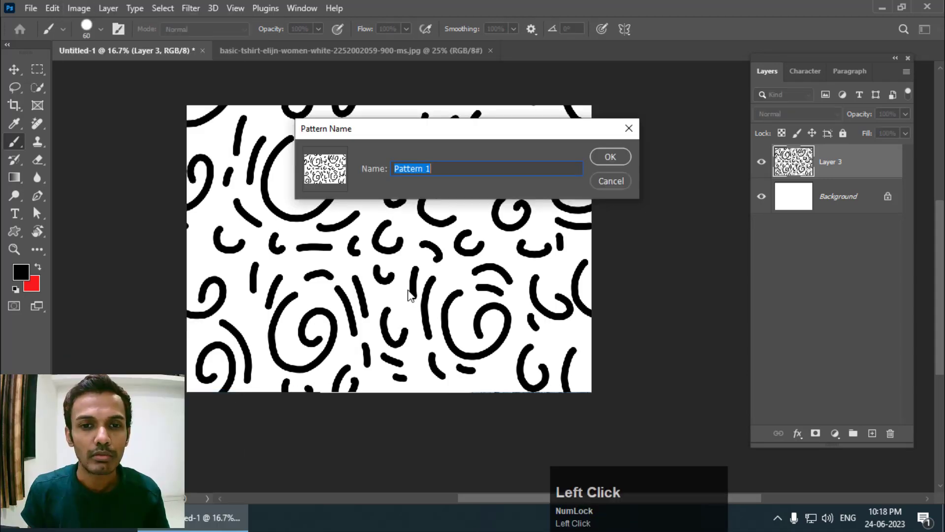
pyautogui.write('Pattern ')
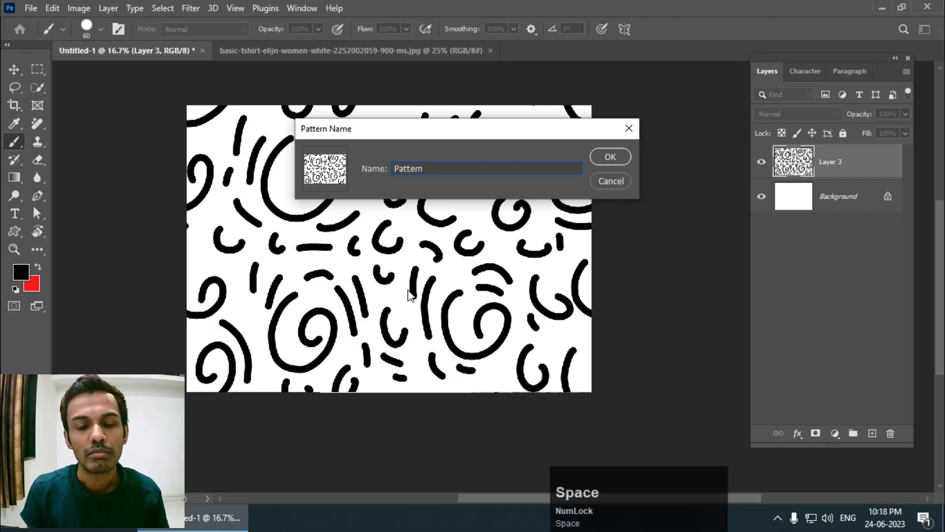
pyautogui.write('3')
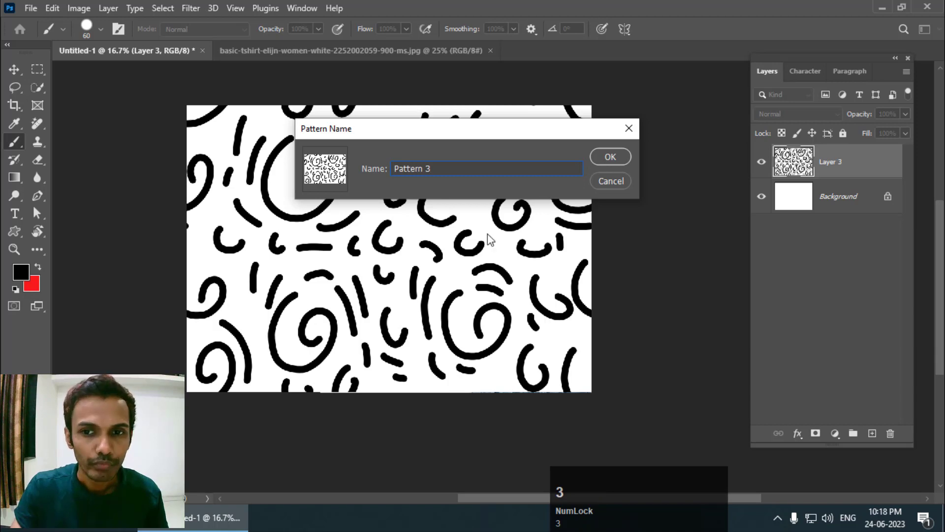
pyautogui.click(610, 158)
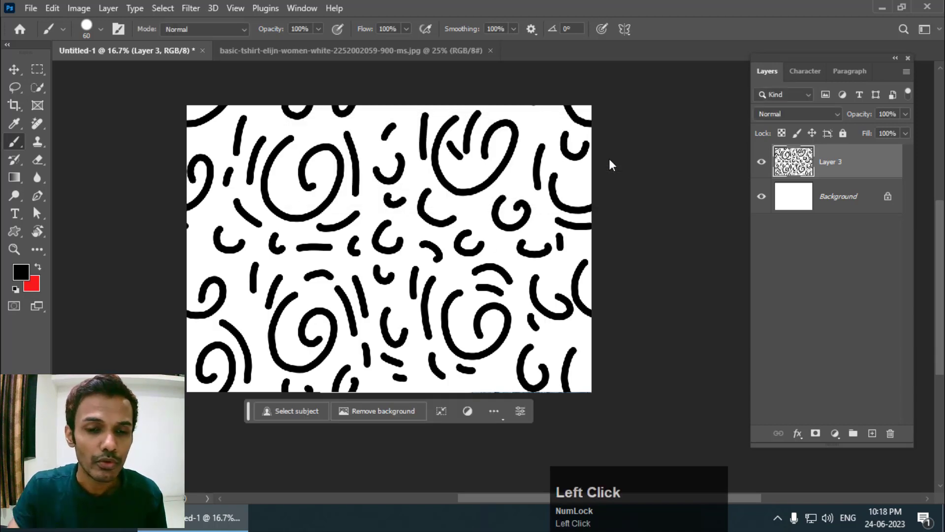
# Step: Hide Layer 3 and add a new empty layer between it and the Background
pyautogui.click(762, 163)
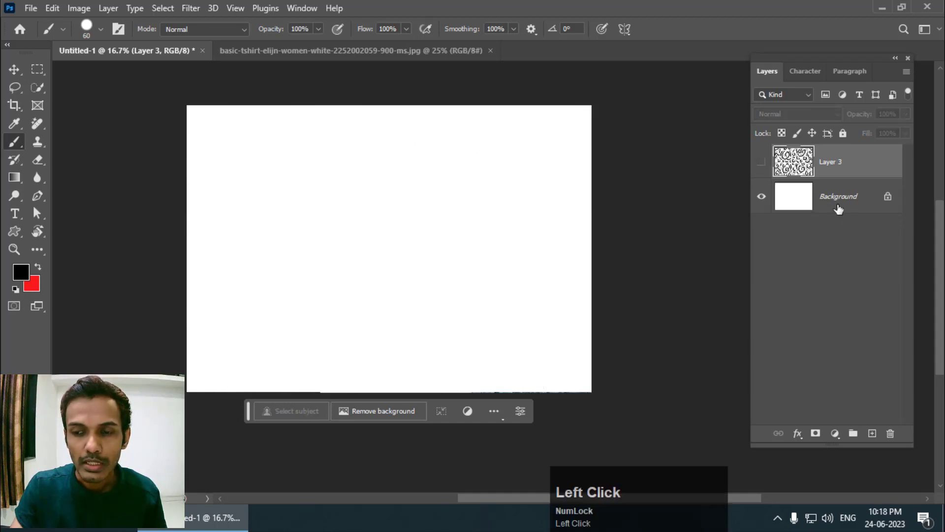
pyautogui.click(872, 434)
pyautogui.moveTo(832, 170); pyautogui.dragTo(841, 196)
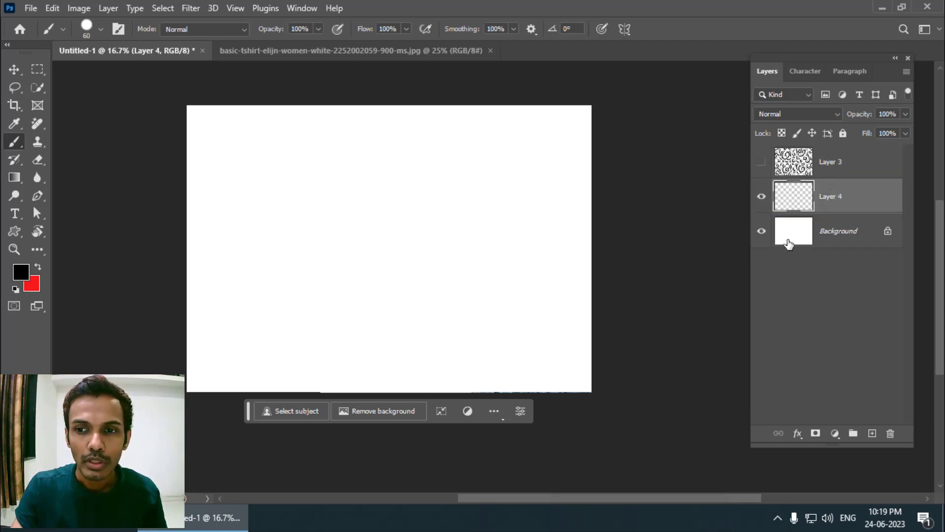
# Step: Fill Layer 4 with the black foreground colour, hiding the Background only while filling
pyautogui.click(762, 231)
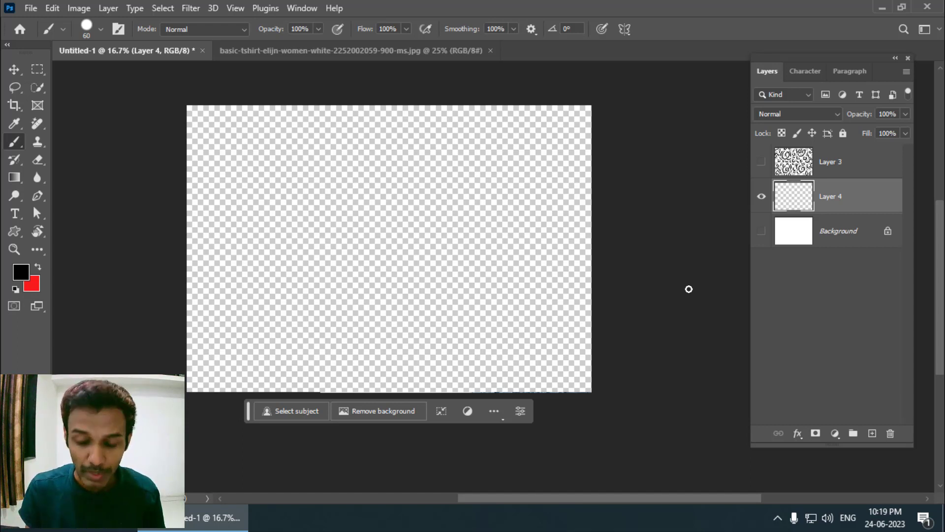
pyautogui.press('alt')
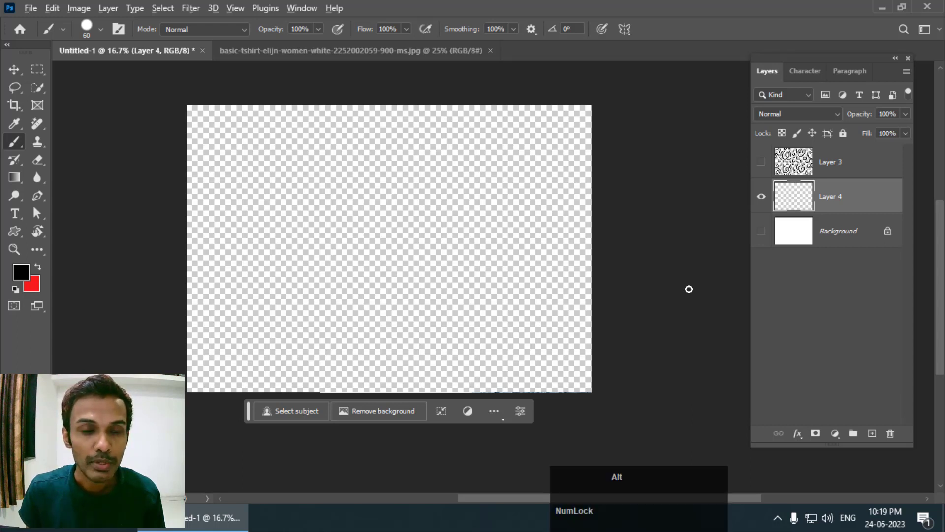
pyautogui.hotkey('alt', 'BackSpace')
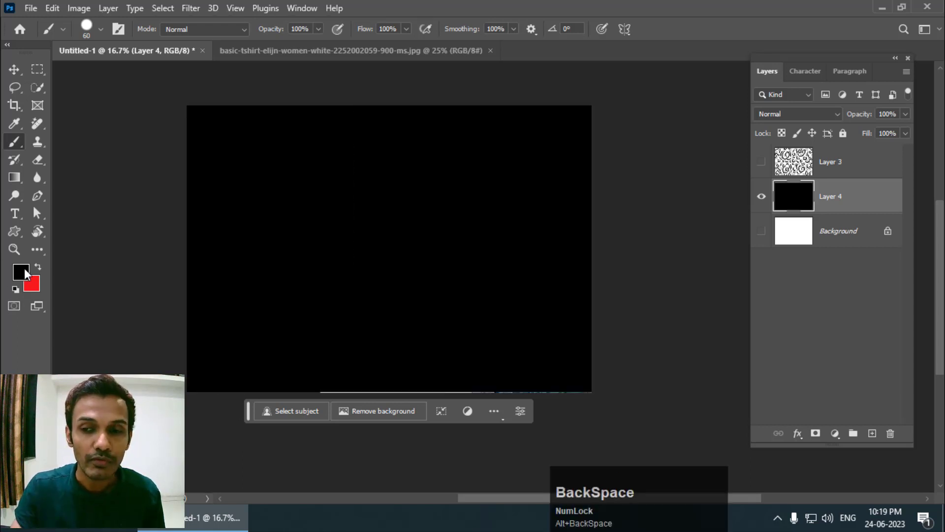
pyautogui.click(762, 231)
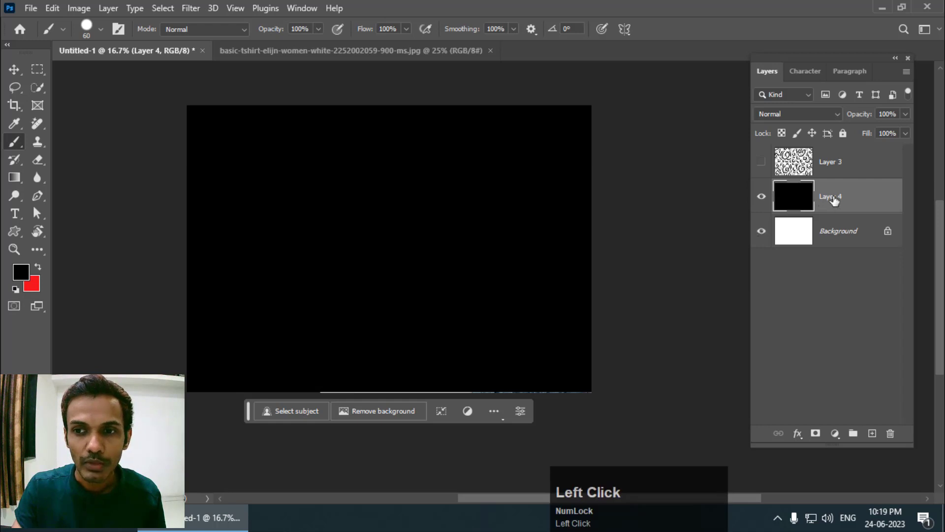
# Step: Add a Pattern Overlay effect to Layer 4 using the newly defined spiral pattern
pyautogui.rightClick(874, 201)
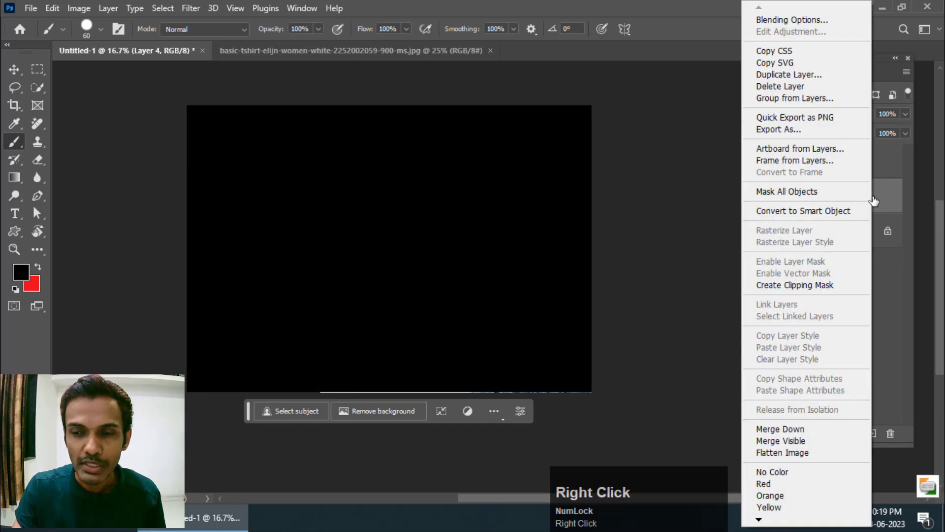
pyautogui.click(788, 20)
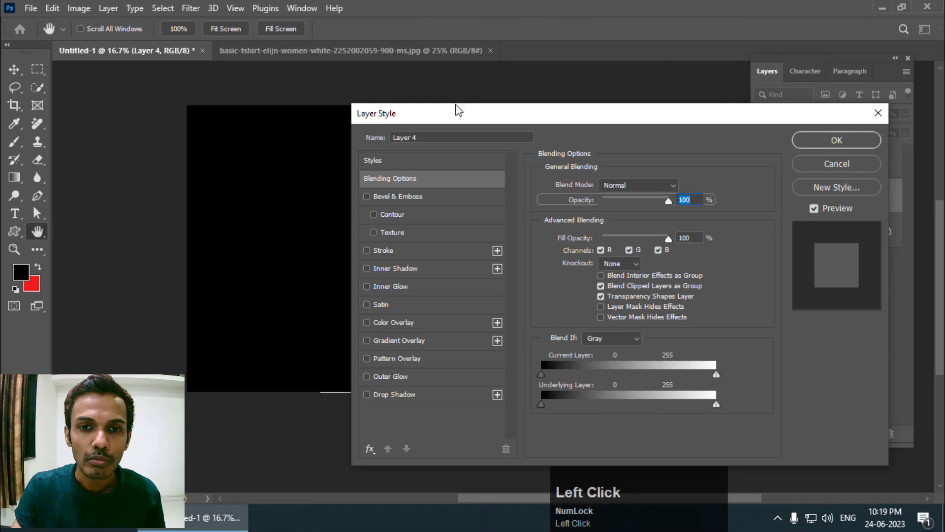
pyautogui.moveTo(456, 109); pyautogui.dragTo(622, 40)
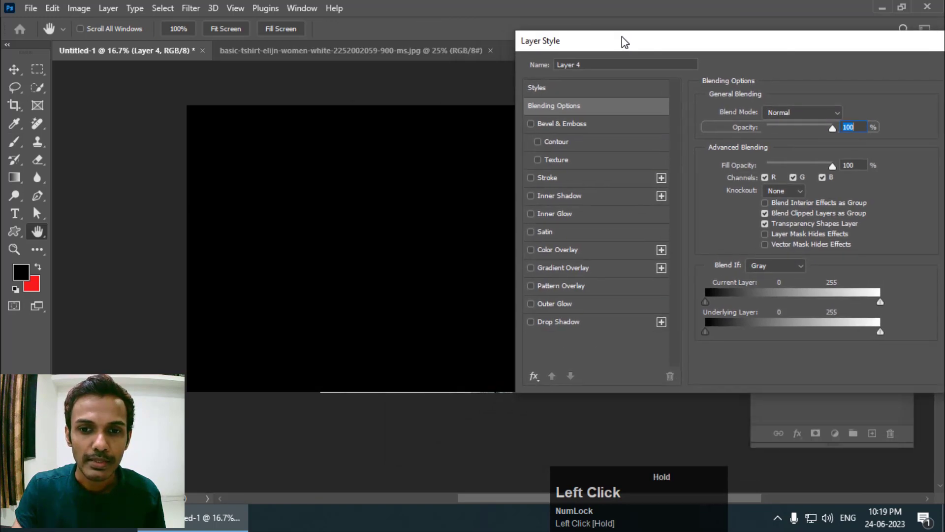
pyautogui.click(578, 287)
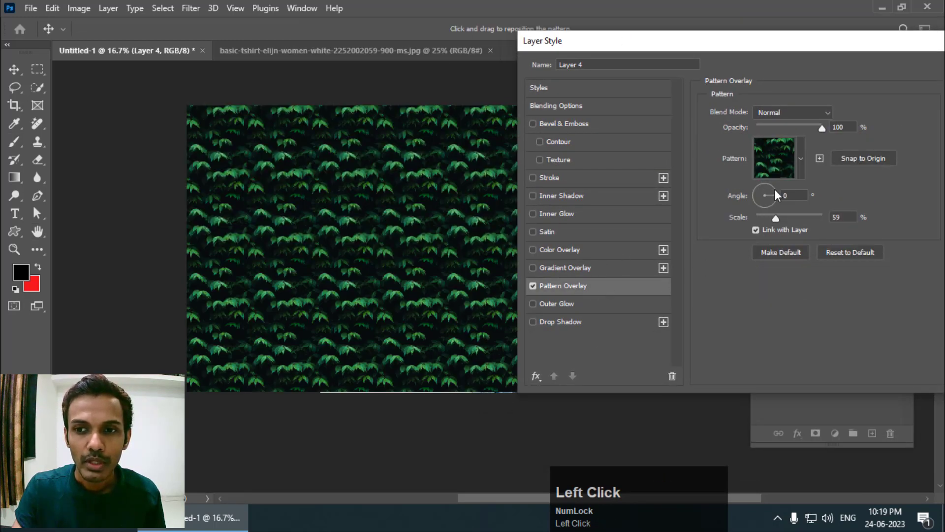
pyautogui.click(800, 158)
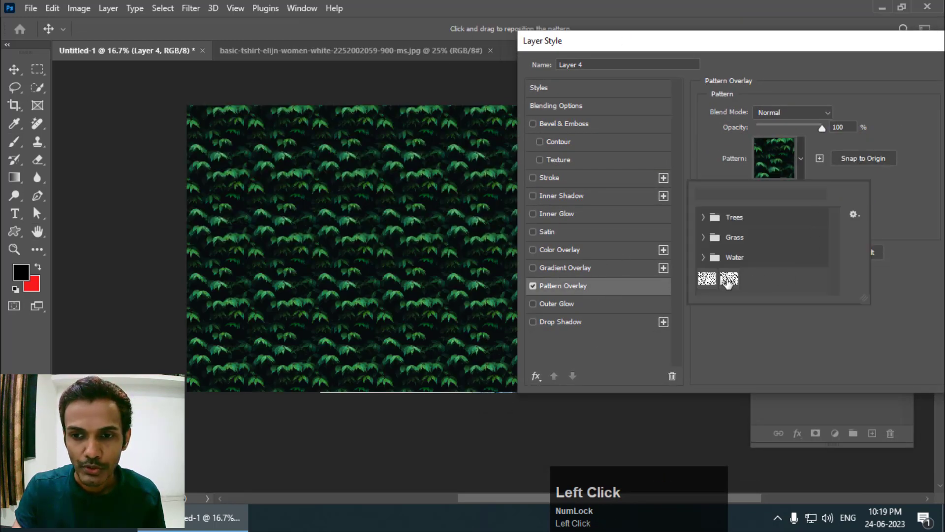
pyautogui.click(729, 279)
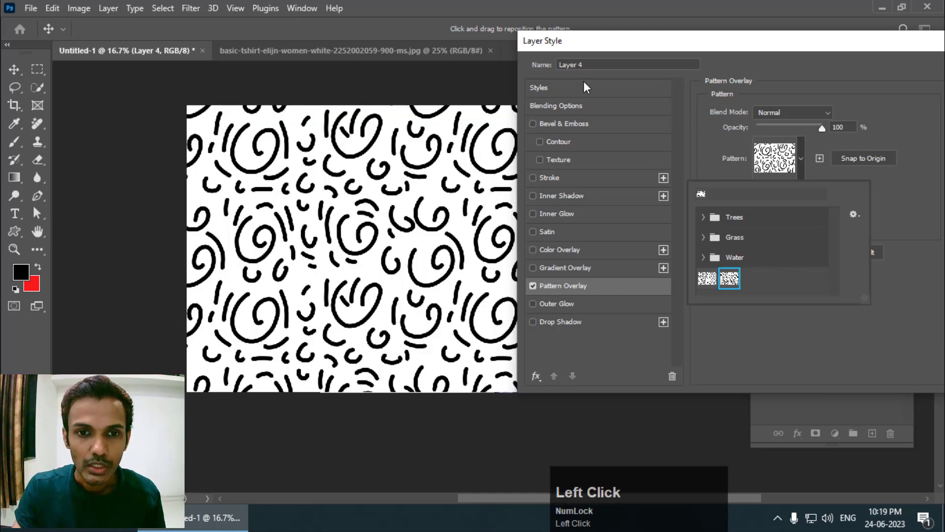
# Step: Set the pattern overlay's scale to 25% and apply the layer style to Layer 4
pyautogui.click(666, 47)
pyautogui.moveTo(665, 47); pyautogui.dragTo(606, 50)
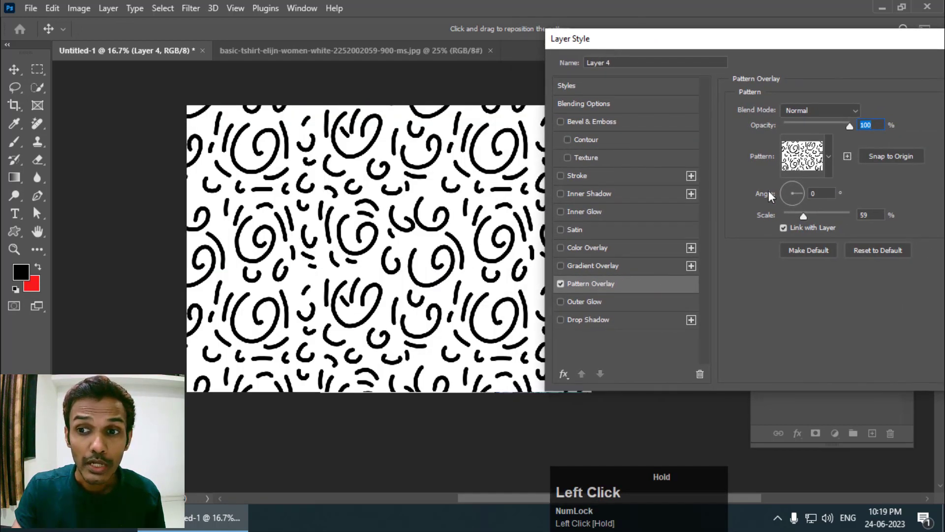
pyautogui.scroll(-6, 868, 217)
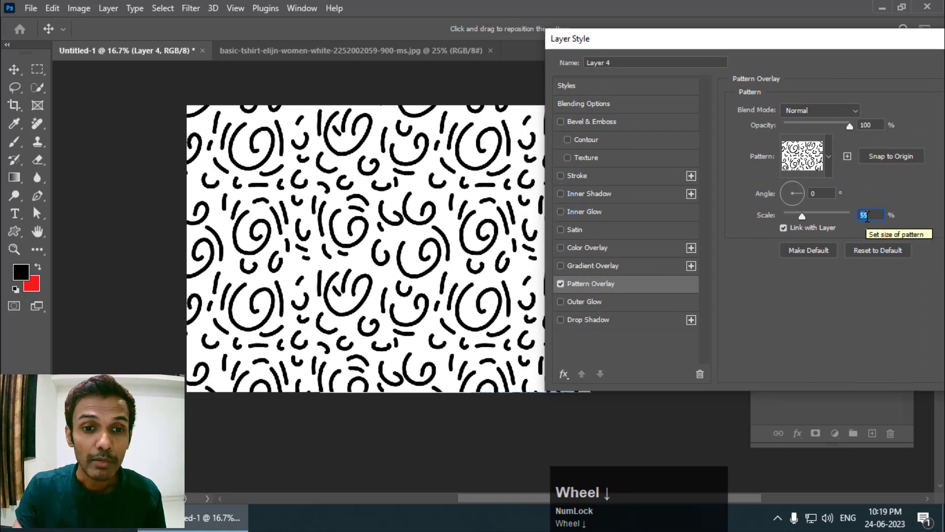
pyautogui.scroll(-2, 867, 217)
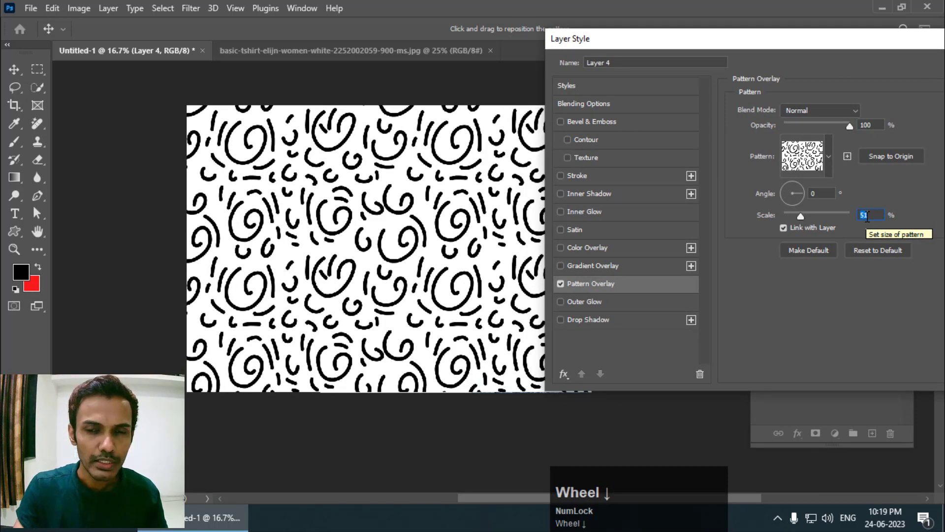
pyautogui.scroll(-10, 867, 216)
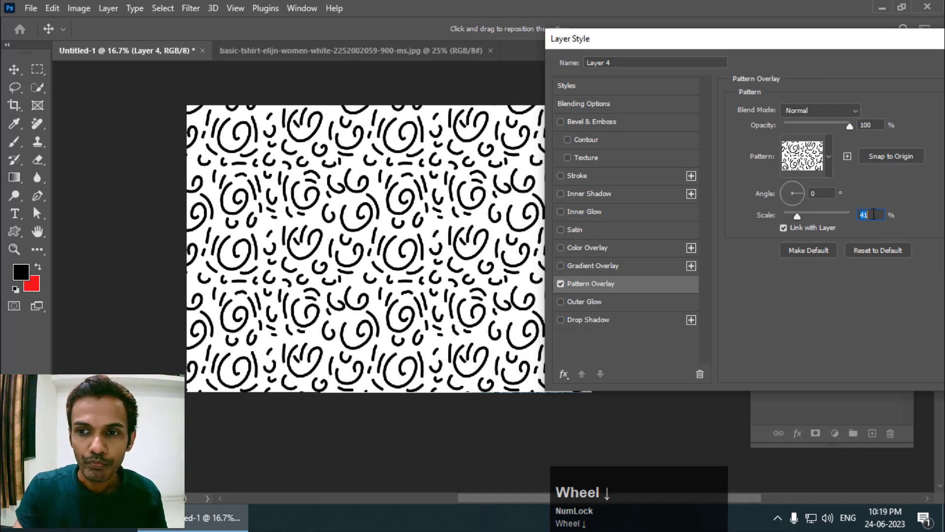
pyautogui.click(874, 214)
pyautogui.scroll(-3, 870, 215)
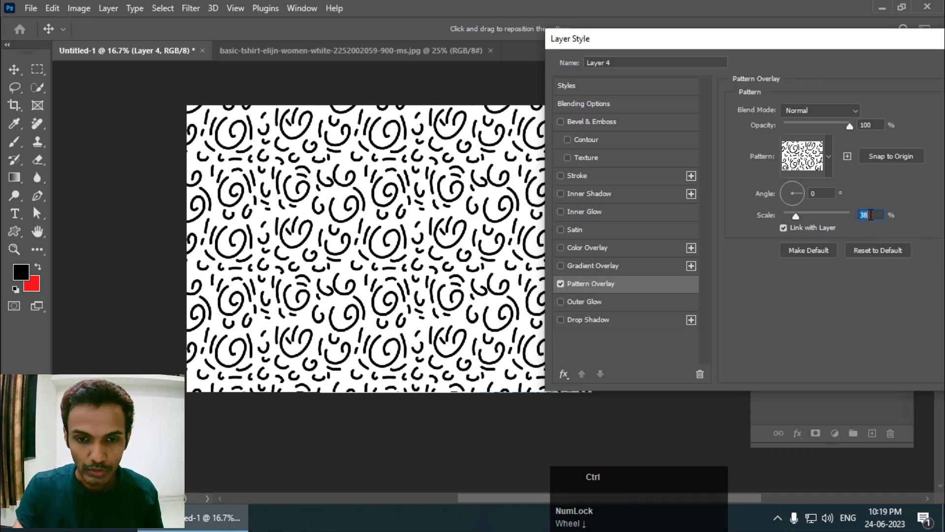
pyautogui.hotkey('ctrl', '=')
pyautogui.scroll(-7, 869, 215)
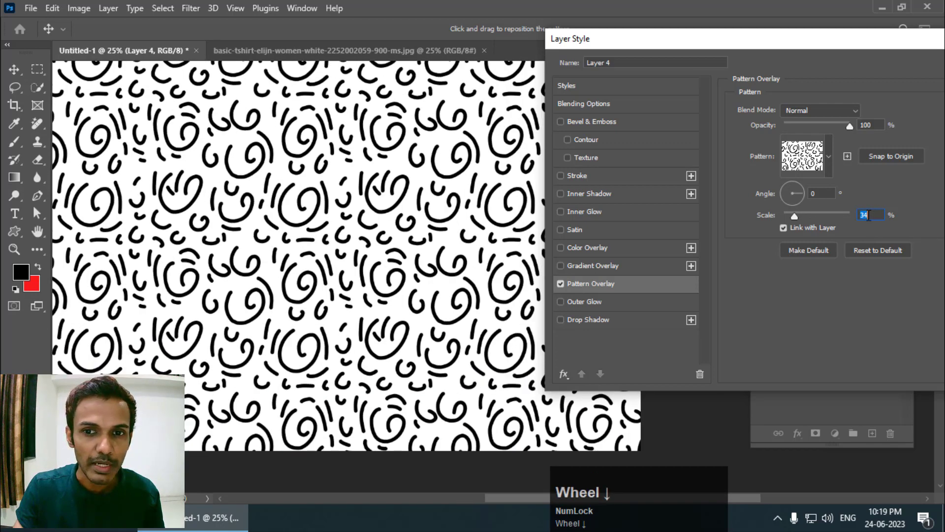
pyautogui.scroll(-1, 869, 215)
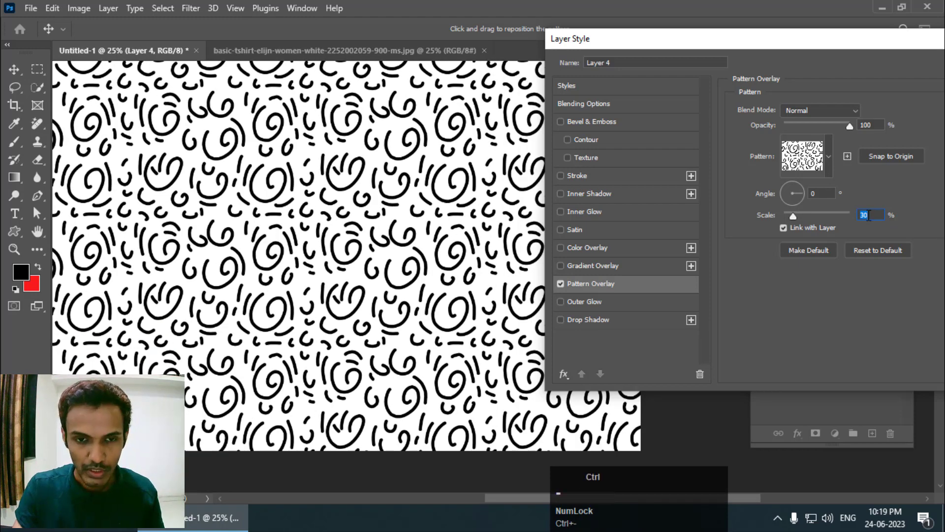
pyautogui.hotkey('ctrl', '-')
pyautogui.scroll(-1, 869, 215)
pyautogui.scroll(-2, 870, 215)
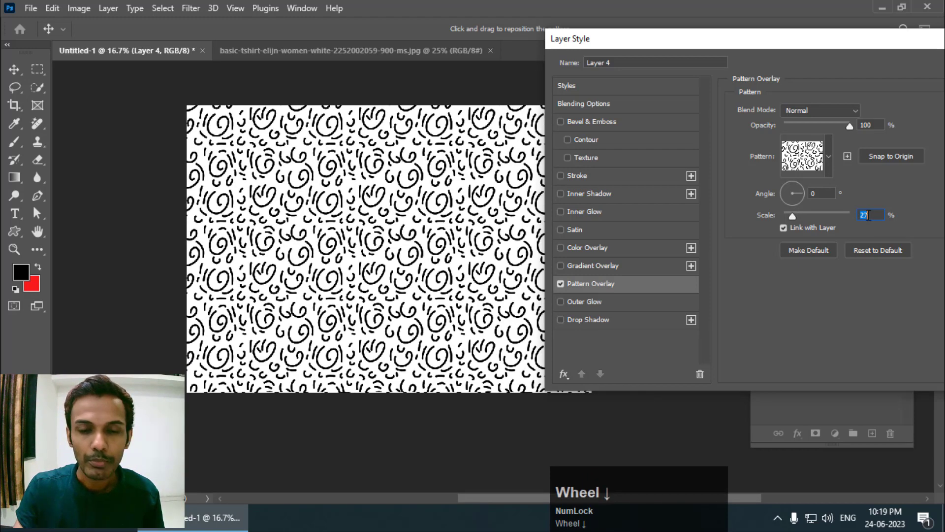
pyautogui.scroll(-2, 869, 215)
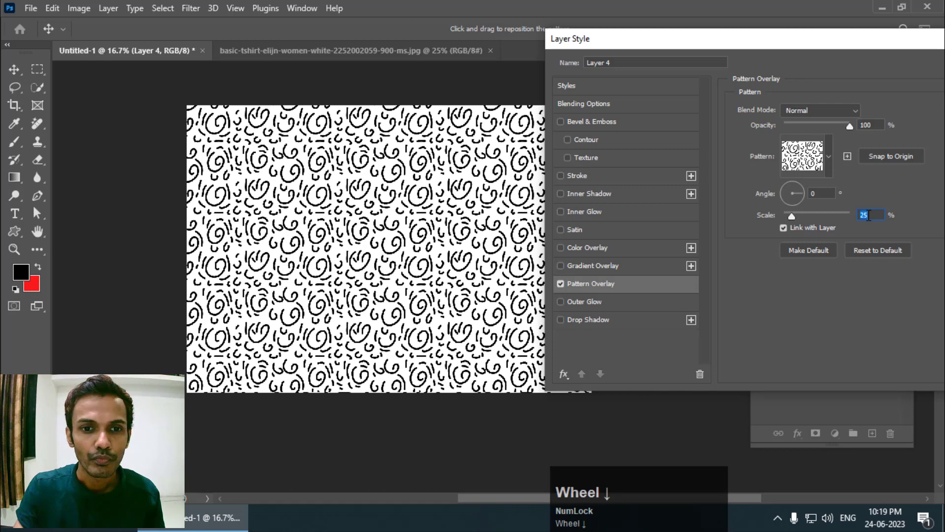
pyautogui.moveTo(764, 39); pyautogui.dragTo(478, 112)
pyautogui.click(719, 136)
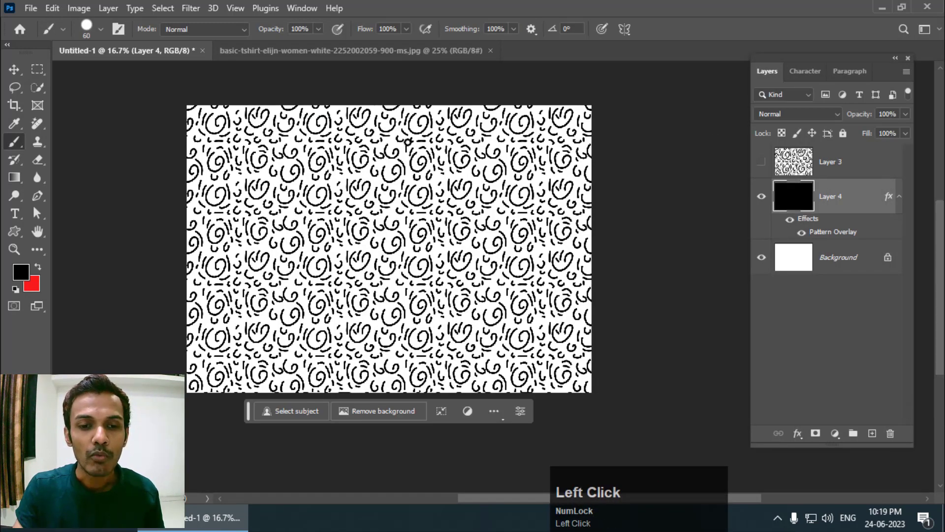
# Step: Merge Layer 4 with its pattern overlay into the Background layer, leaving Layer 3 separate
pyautogui.click(312, 50)
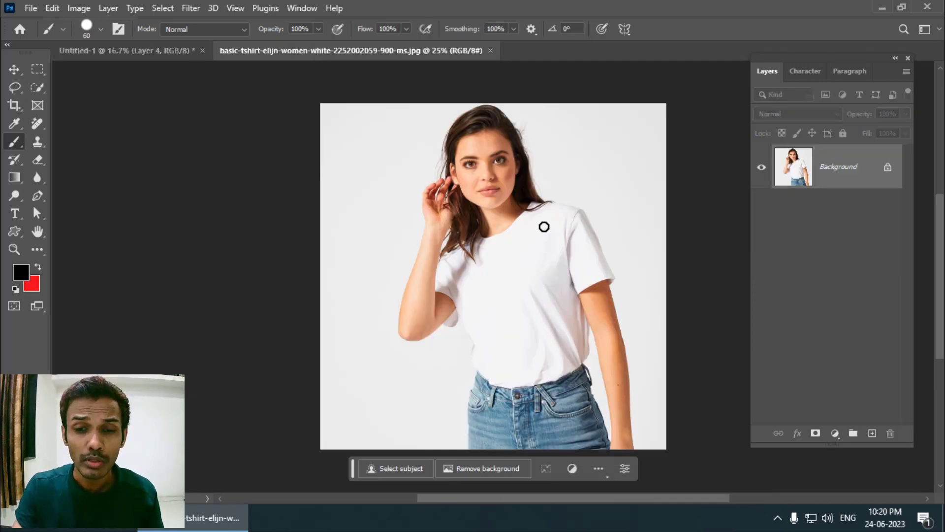
pyautogui.click(143, 52)
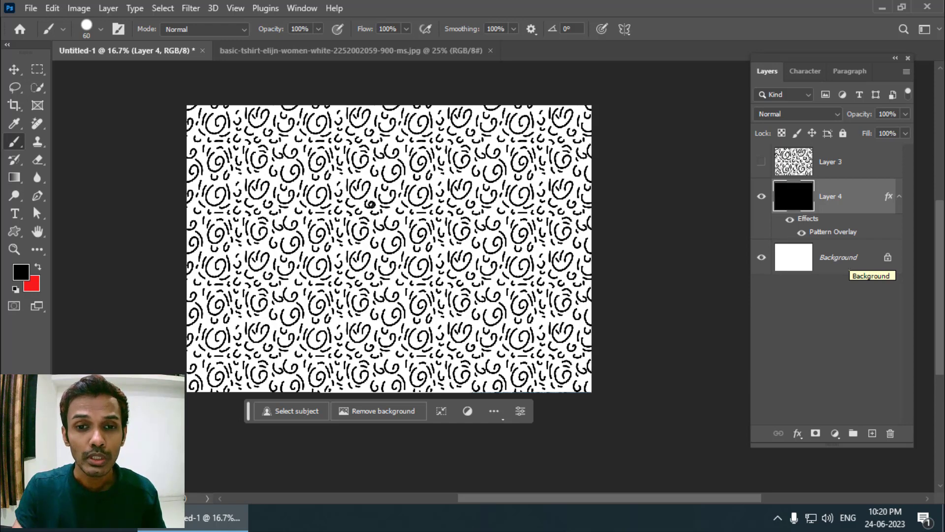
pyautogui.keyDown('ctrl'); pyautogui.click(854, 266); pyautogui.keyUp('ctrl')
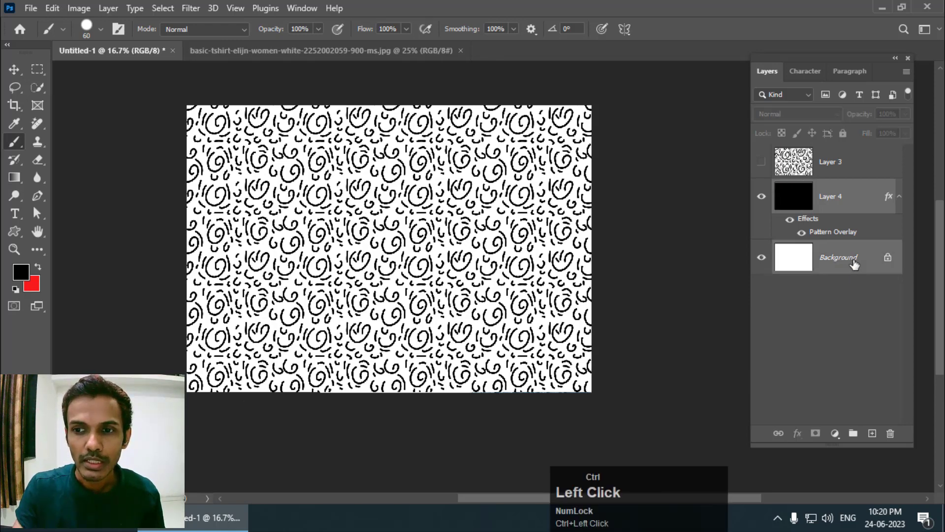
pyautogui.rightClick(844, 202)
pyautogui.click(797, 431)
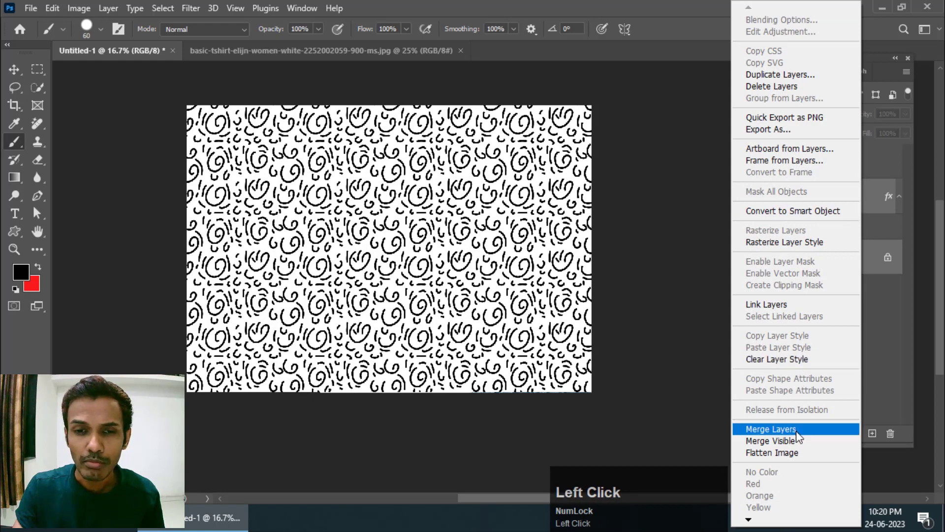
# Step: Copy the merged pattern artwork into the T-shirt photo document and scale it down to span the photo's width over the shirt
pyautogui.press('v')
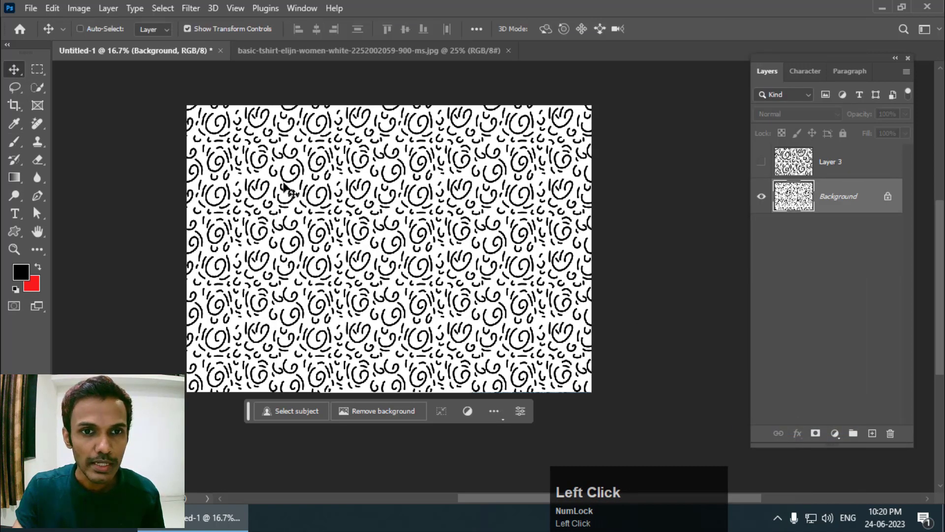
pyautogui.click(306, 45)
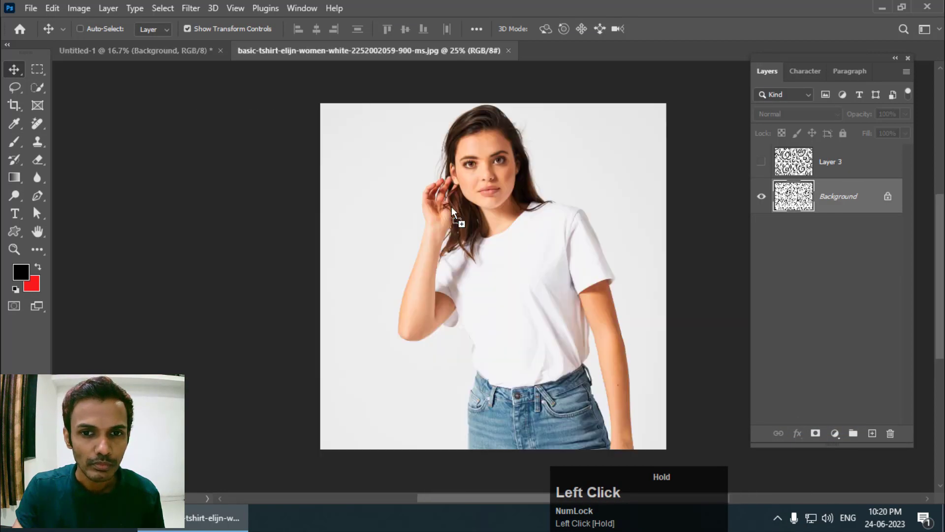
pyautogui.moveTo(452, 207); pyautogui.dragTo(474, 232)
pyautogui.moveTo(170, 240); pyautogui.dragTo(469, 246)
pyautogui.moveTo(537, 253); pyautogui.dragTo(419, 272)
pyautogui.moveTo(481, 375); pyautogui.dragTo(513, 354)
pyautogui.press('Return')
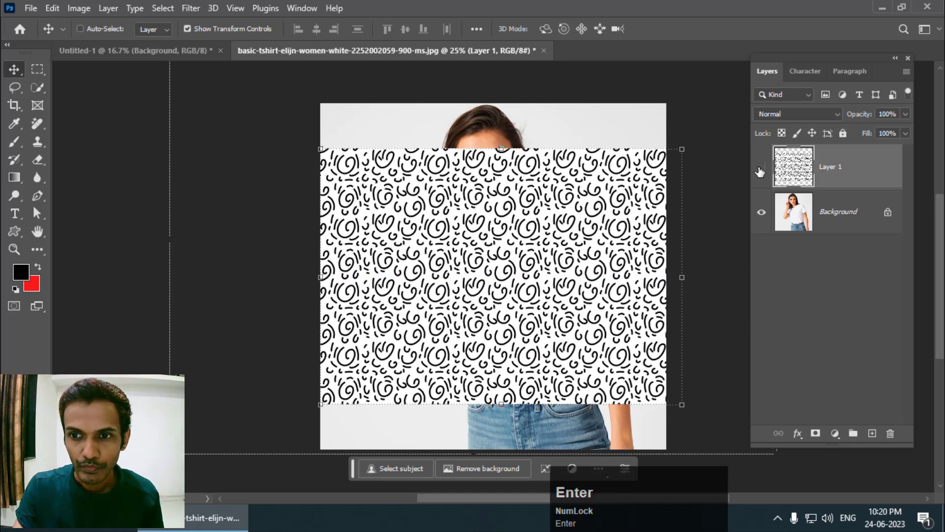
# Step: With Layer 1 hidden, select the white T-shirt on the Background with Quick Selection and copy it to a new layer
pyautogui.click(761, 167)
pyautogui.click(798, 217)
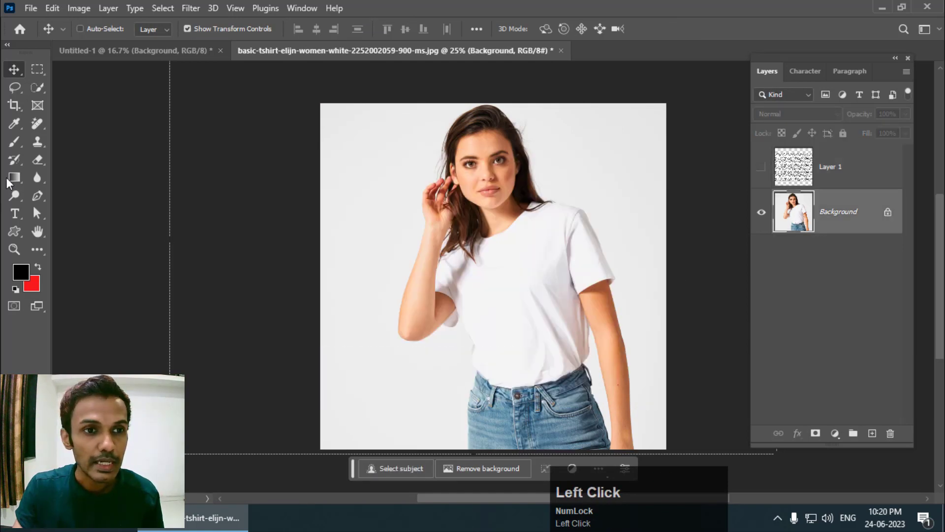
pyautogui.click(37, 88)
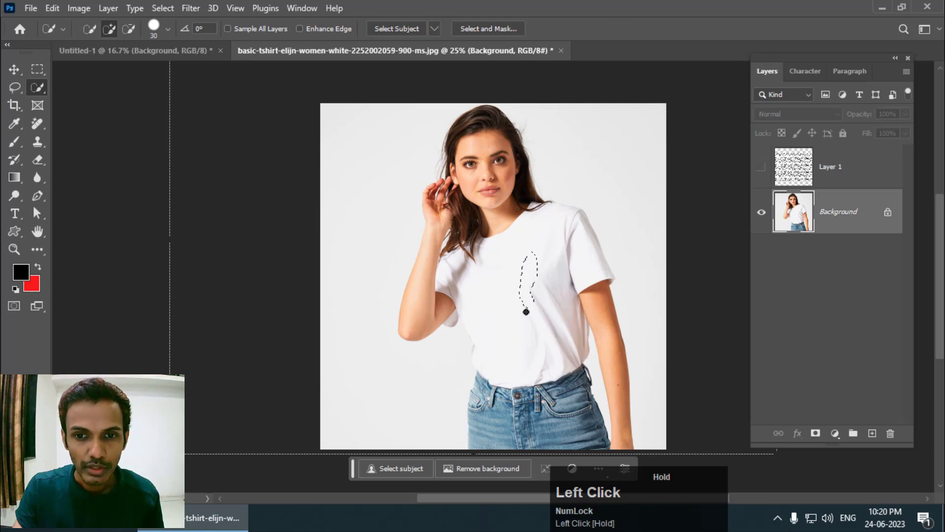
pyautogui.moveTo(526, 312)
pyautogui.mouseDown()
pyautogui.moveTo(517, 338)
pyautogui.moveTo(454, 322)
pyautogui.moveTo(591, 256)
pyautogui.moveTo(597, 269)
pyautogui.moveTo(570, 219)
pyautogui.mouseUp()
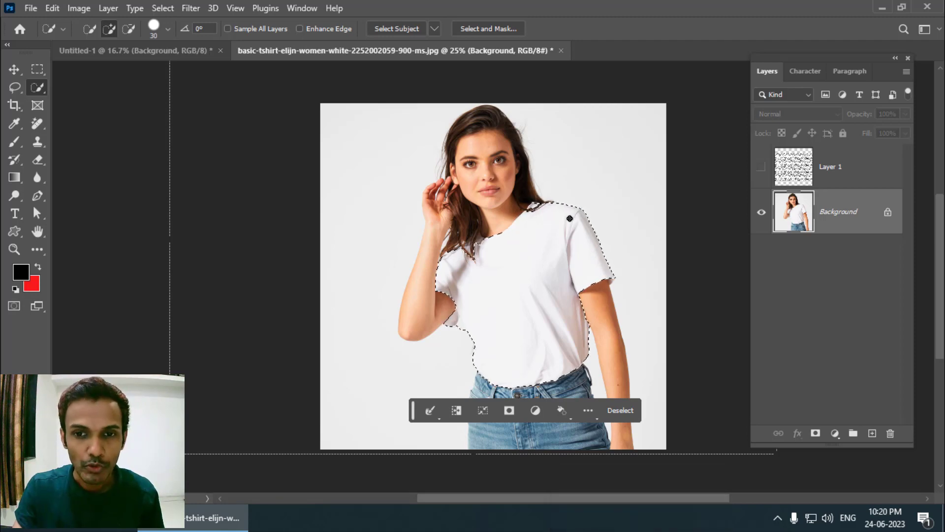
pyautogui.hotkey('ctrl', 'j')
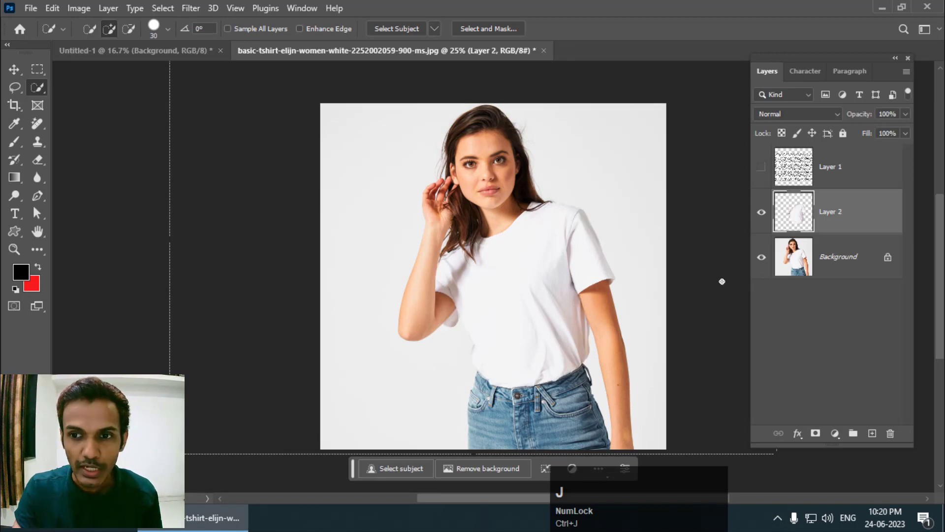
pyautogui.click(762, 257)
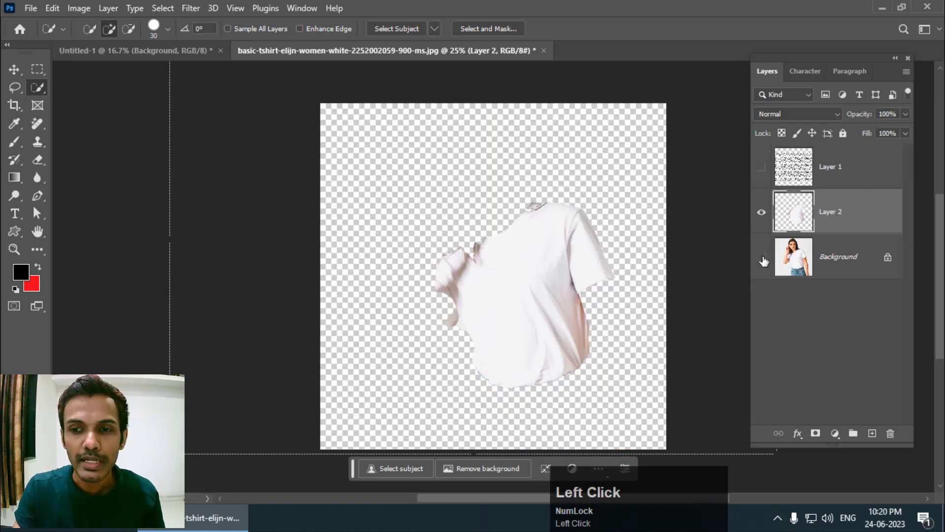
pyautogui.click(762, 257)
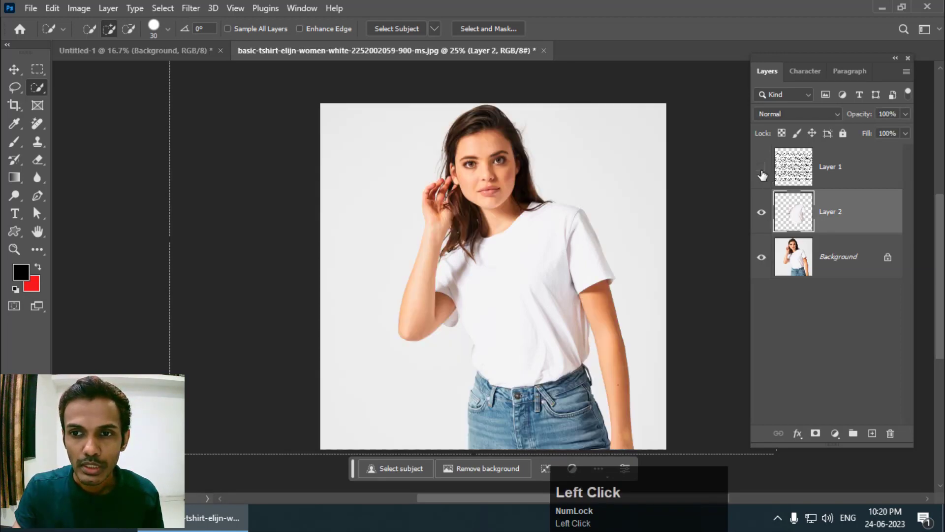
# Step: Show Layer 1 and rotate the pattern about 8.5° counterclockwise, keeping it over the T-shirt
pyautogui.click(762, 168)
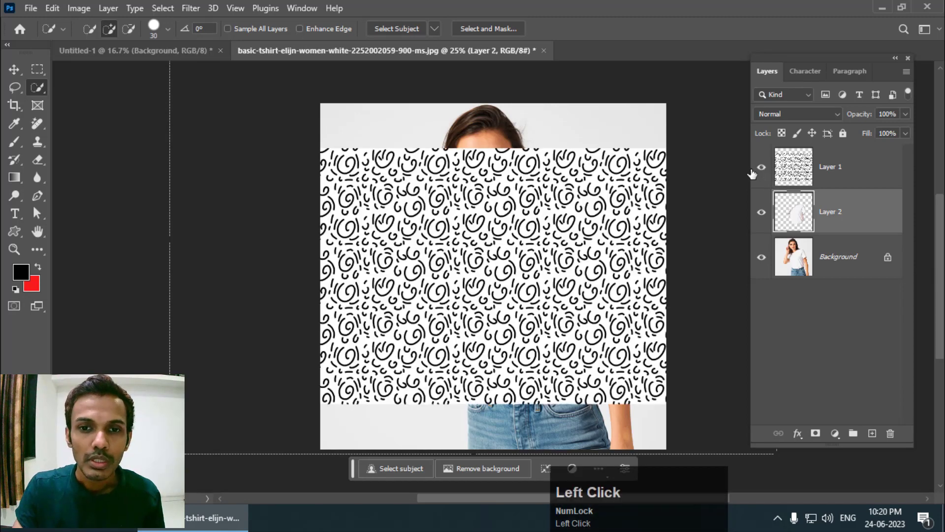
pyautogui.click(15, 73)
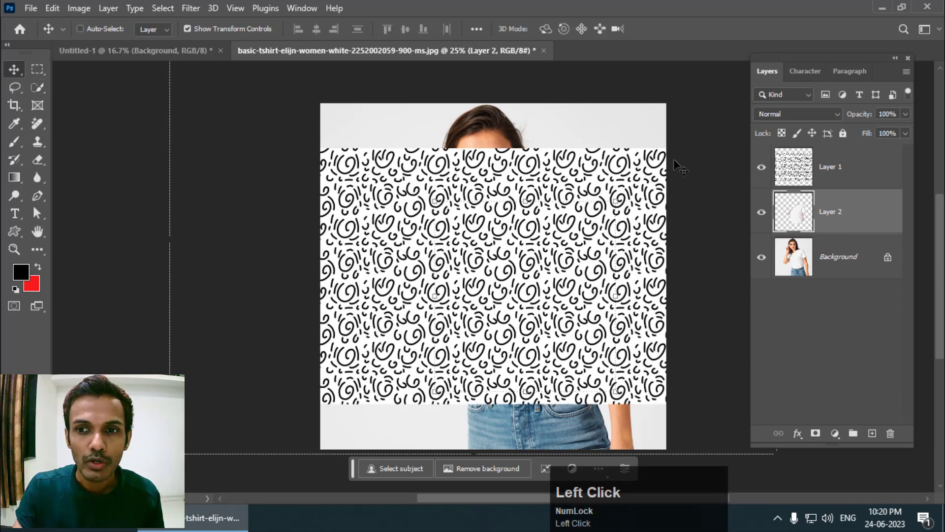
pyautogui.click(823, 163)
pyautogui.moveTo(704, 145); pyautogui.dragTo(689, 81)
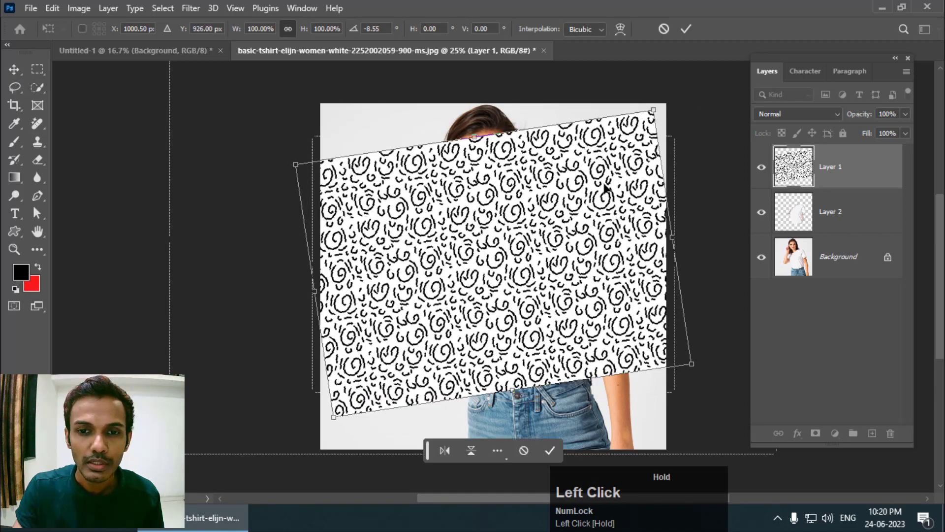
pyautogui.press('Return')
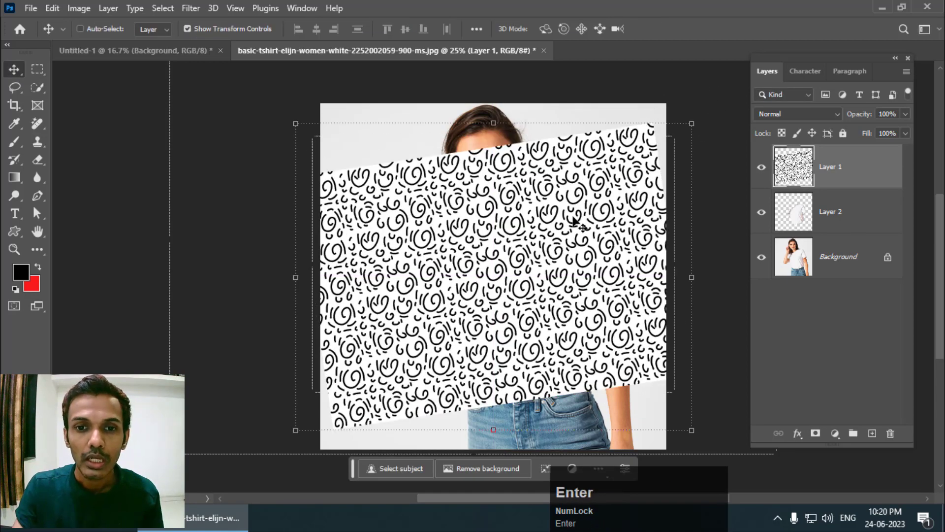
# Step: Clip the Layer 1 pattern to the T-shirt cutout on Layer 2 and nudge the pattern slightly up and to the right
pyautogui.hotkey('ctrl', '-')
pyautogui.hotkey('ctrl', '=')
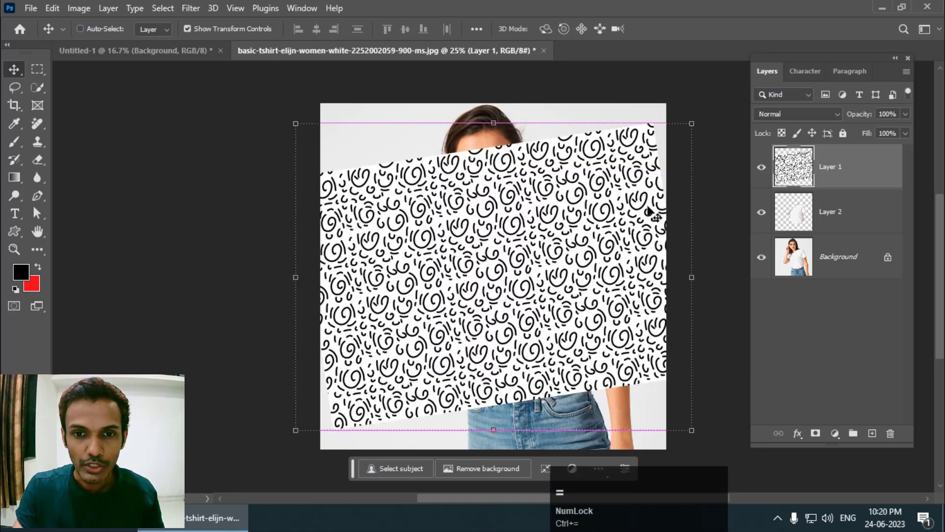
pyautogui.rightClick(878, 169)
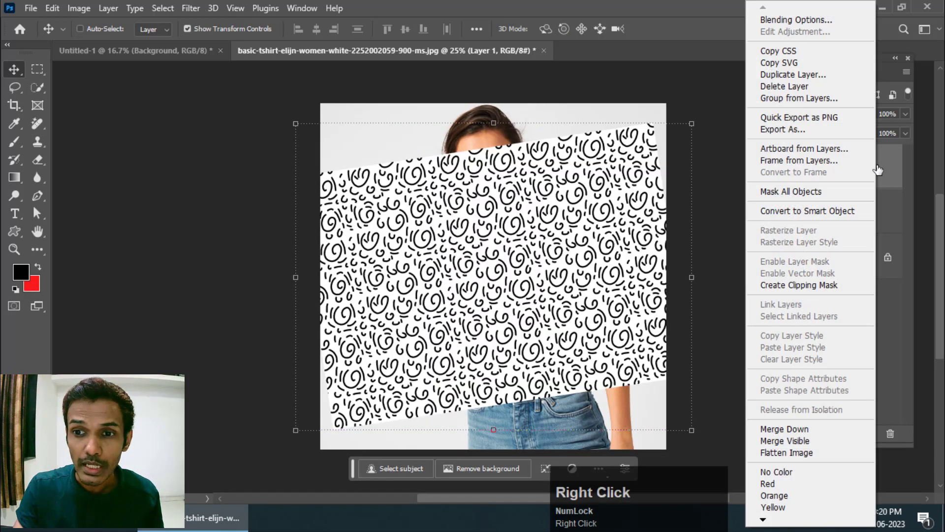
pyautogui.click(829, 288)
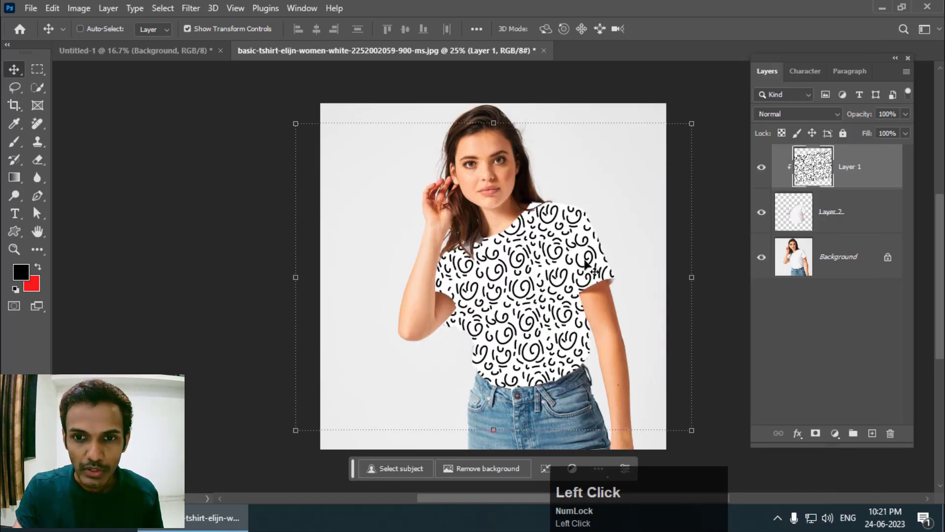
pyautogui.moveTo(586, 265)
pyautogui.mouseDown()
pyautogui.moveTo(593, 206)
pyautogui.moveTo(591, 258)
pyautogui.mouseUp()
# Step: Set the blend mode of the Layer 1 pattern to Linear Burn
pyautogui.hotkey('ctrl', '=')
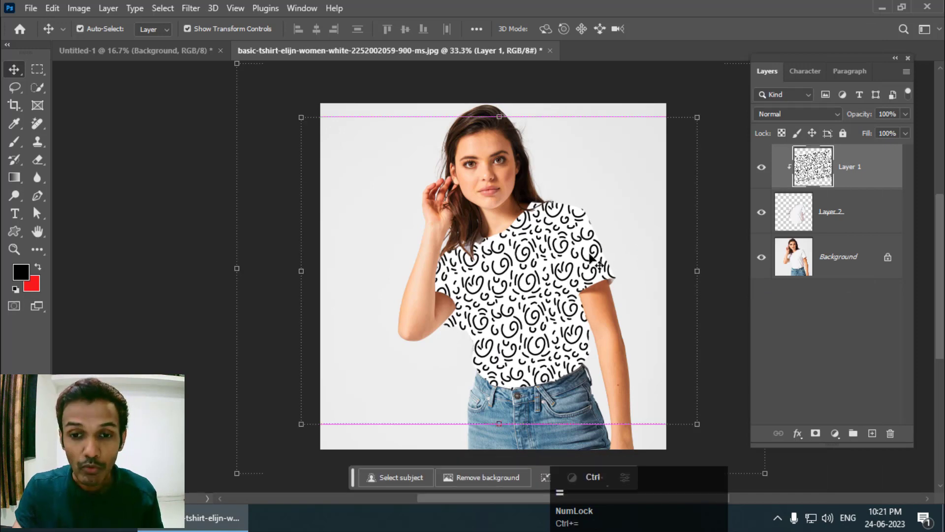
pyautogui.click(791, 117)
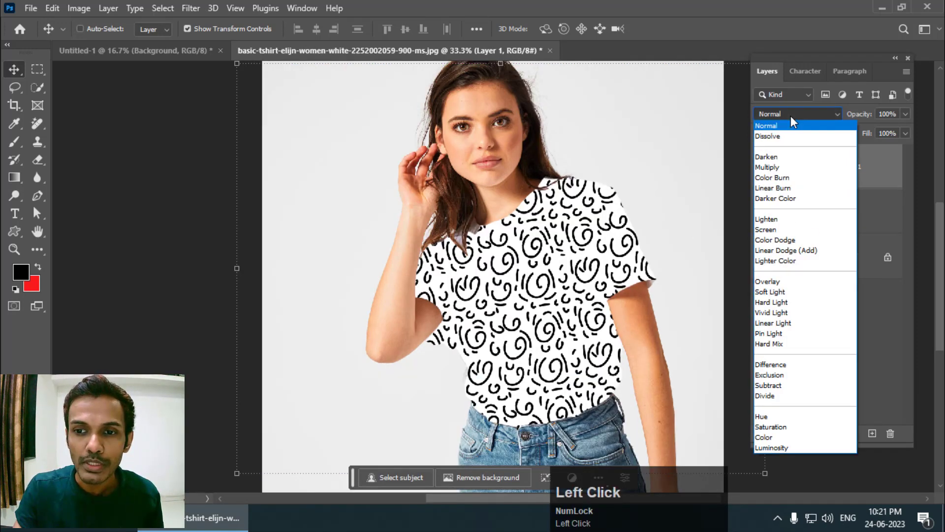
pyautogui.click(784, 187)
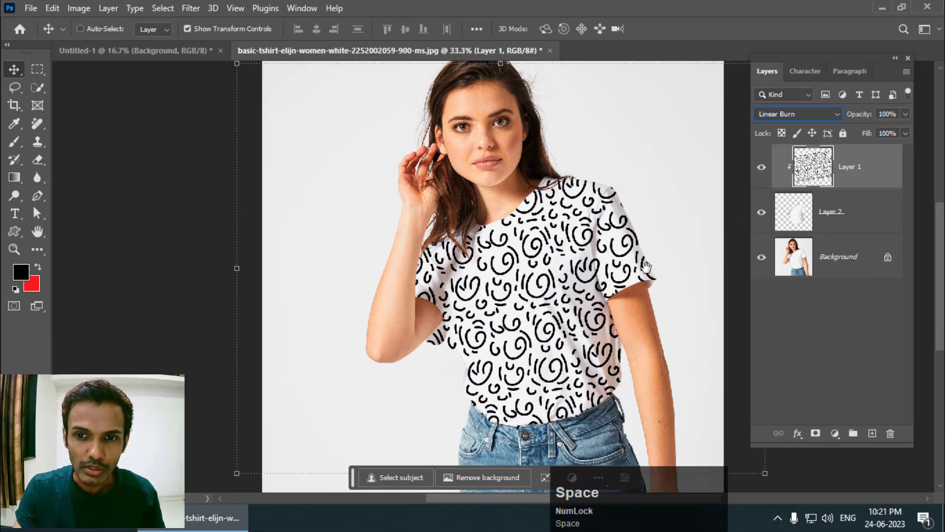
pyautogui.moveTo(643, 268); pyautogui.dragTo(570, 251)
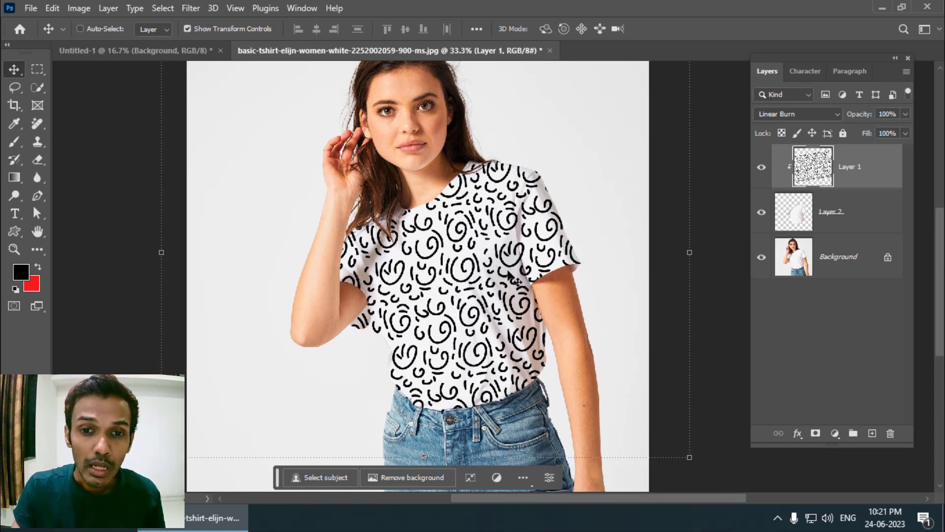
# Step: Duplicate the T-shirt cutout Layer 2, place the copy above Layer 1, and clip Layer 1 to Layer 2 again
pyautogui.click(875, 227)
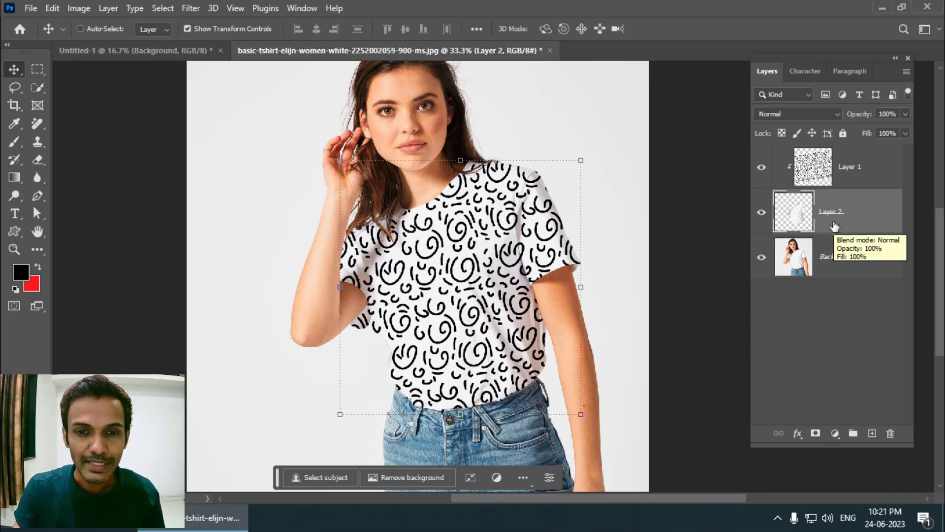
pyautogui.press('ctrl')
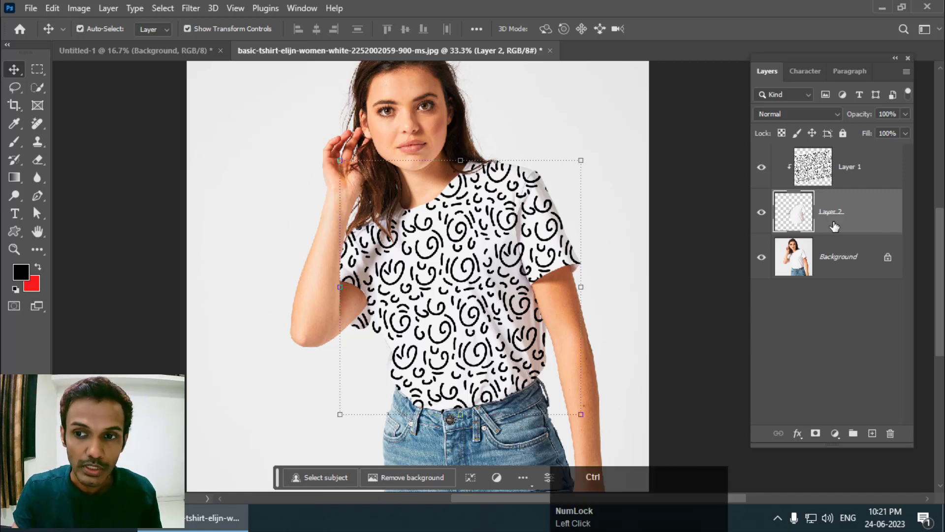
pyautogui.hotkey('ctrl', 'j')
pyautogui.moveTo(853, 228); pyautogui.dragTo(872, 163)
pyautogui.click(871, 213)
pyautogui.rightClick(868, 217)
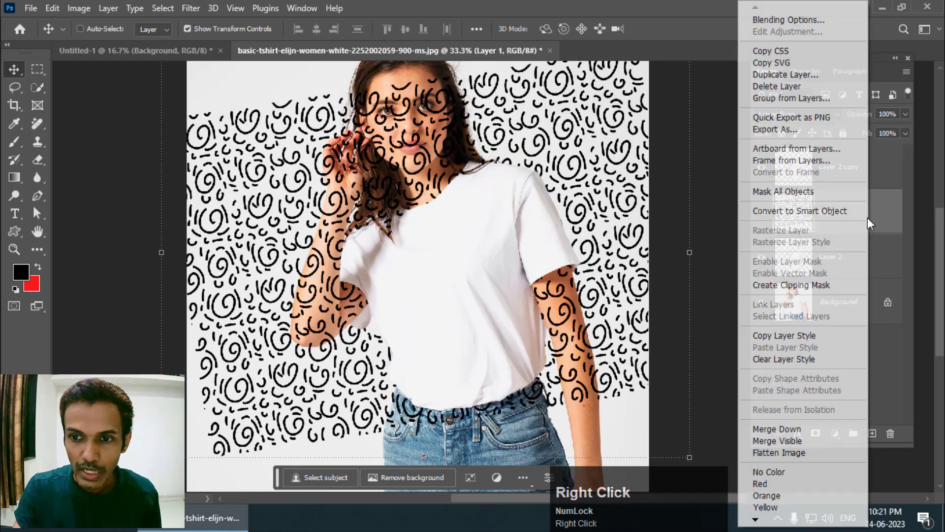
pyautogui.click(791, 286)
# Step: Clip Layer 2 copy to the layers below it and set its blend mode to Multiply
pyautogui.click(876, 176)
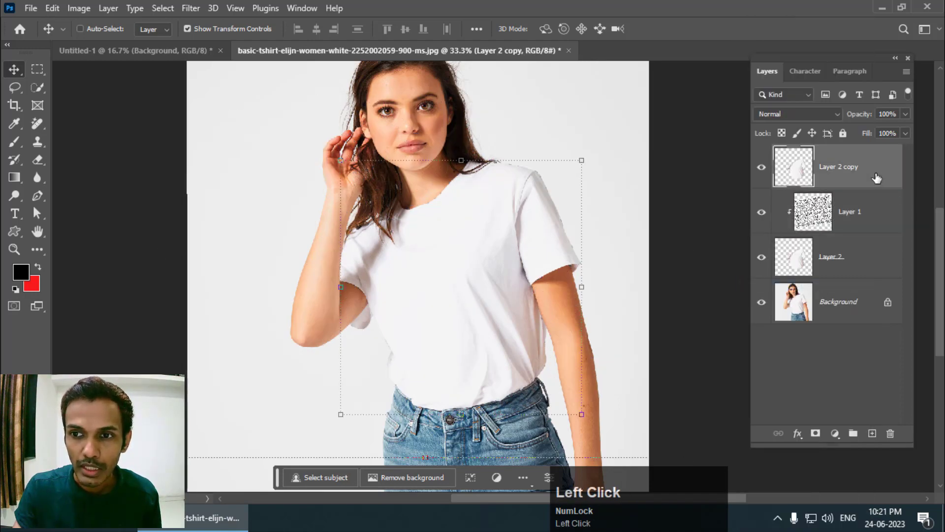
pyautogui.rightClick(874, 177)
pyautogui.click(799, 286)
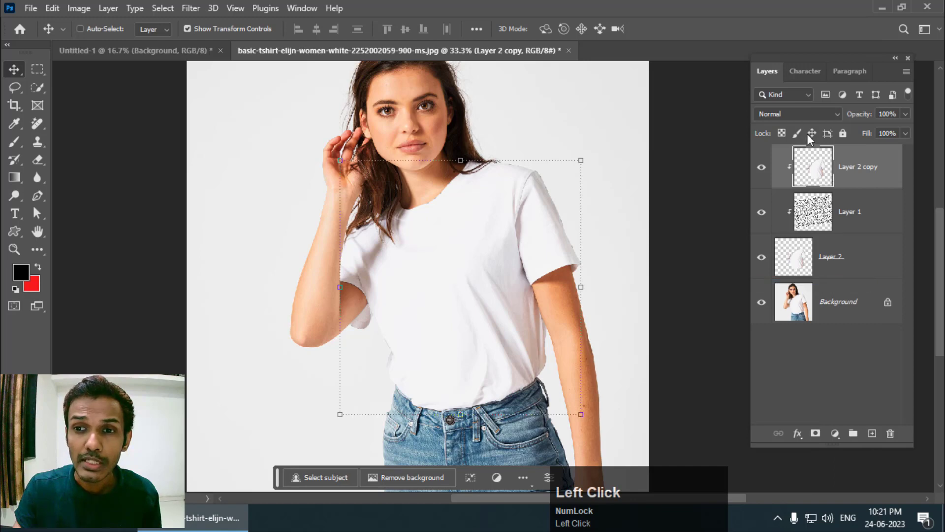
pyautogui.click(803, 114)
pyautogui.click(788, 167)
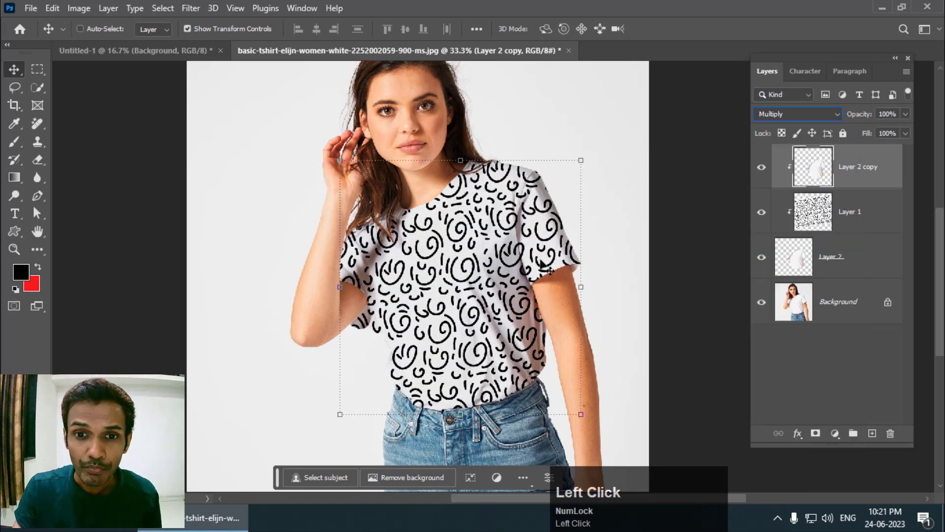
# Step: Shift the Layer 1 pattern slightly upward within the T-shirt
pyautogui.hotkey('ctrl', '=')
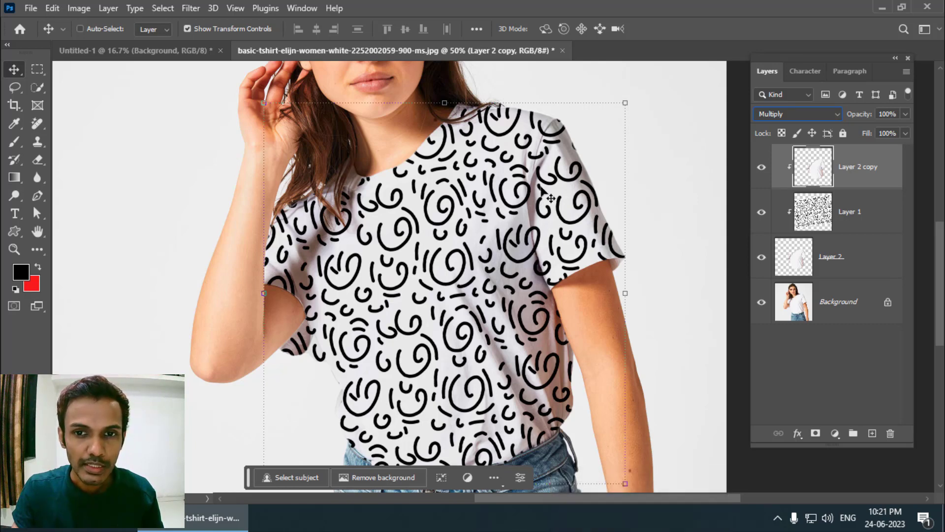
pyautogui.click(847, 228)
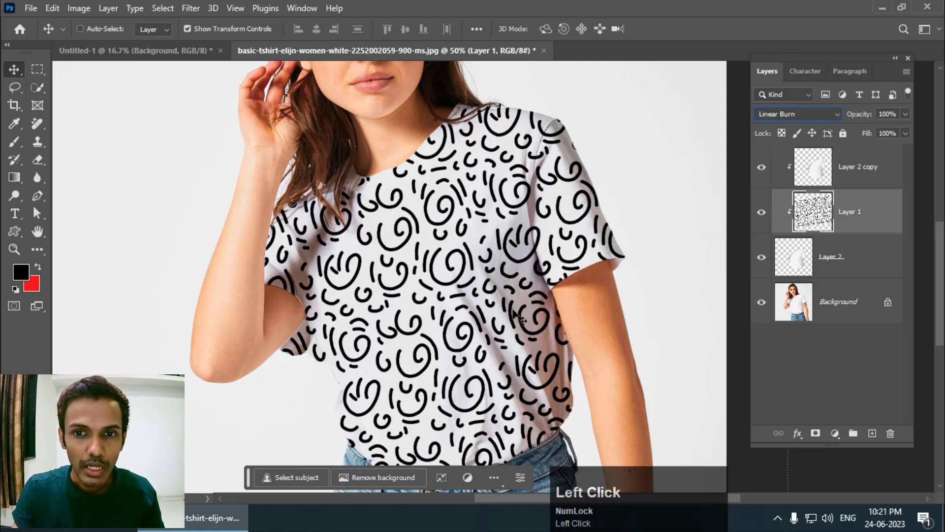
pyautogui.moveTo(502, 321); pyautogui.dragTo(500, 260)
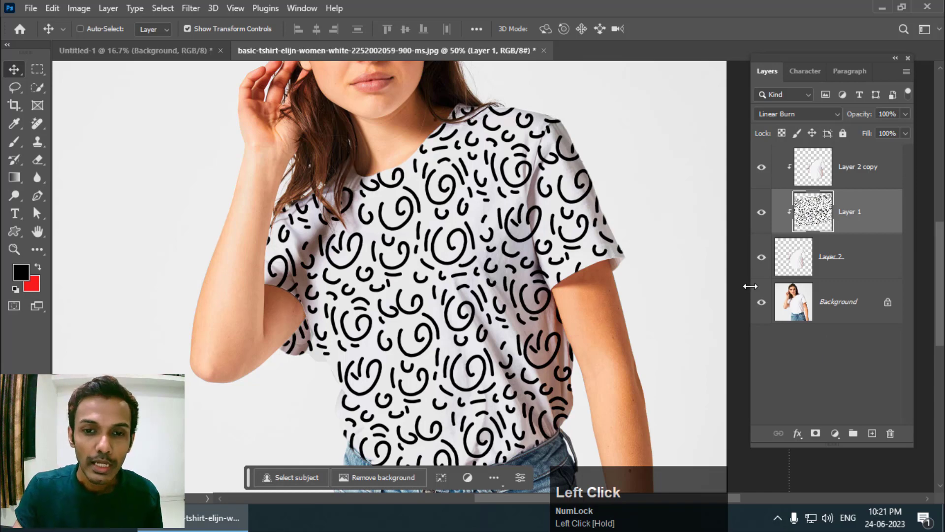
pyautogui.hotkey('ctrl', '-')
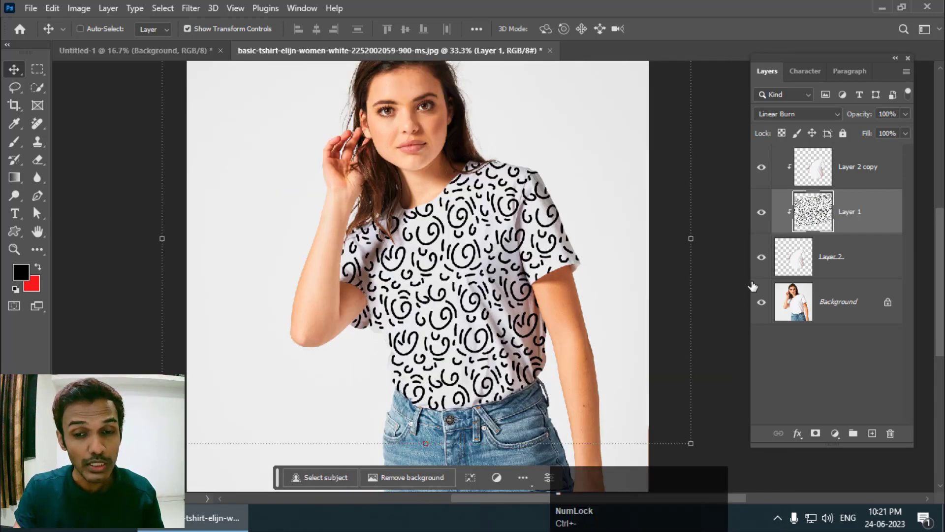
# Step: Add a Levels adjustment layer and place it above Layer 2 copy, clipped to the T-shirt
pyautogui.click(834, 436)
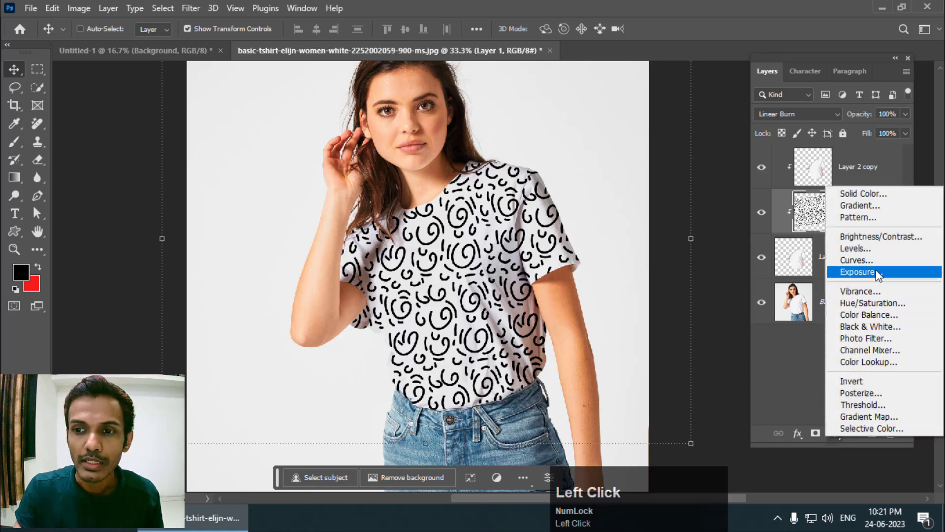
pyautogui.click(878, 255)
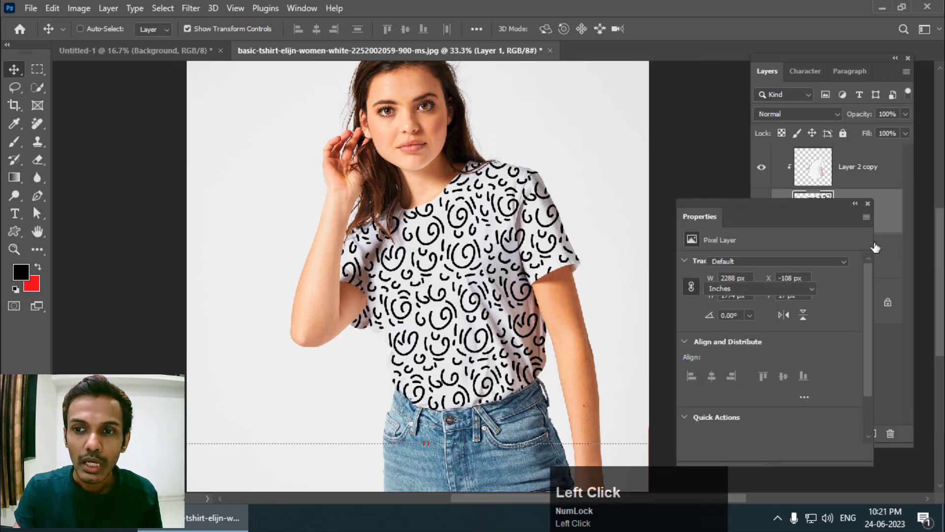
pyautogui.moveTo(771, 203); pyautogui.dragTo(677, 224)
pyautogui.moveTo(877, 215); pyautogui.dragTo(877, 165)
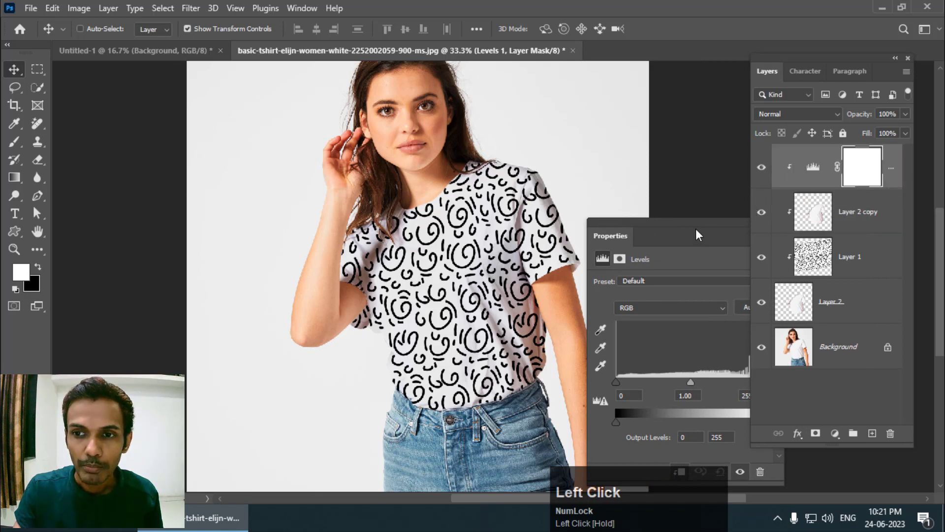
# Step: Set the Levels shadow input to 57 and the midtones to 0.92, and close the adjustment settings
pyautogui.moveTo(696, 229); pyautogui.dragTo(683, 150)
pyautogui.moveTo(627, 301); pyautogui.dragTo(658, 297)
pyautogui.moveTo(717, 302)
pyautogui.mouseDown()
pyautogui.moveTo(699, 301)
pyautogui.moveTo(716, 303)
pyautogui.mouseUp()
pyautogui.hotkey('ctrl', '=')
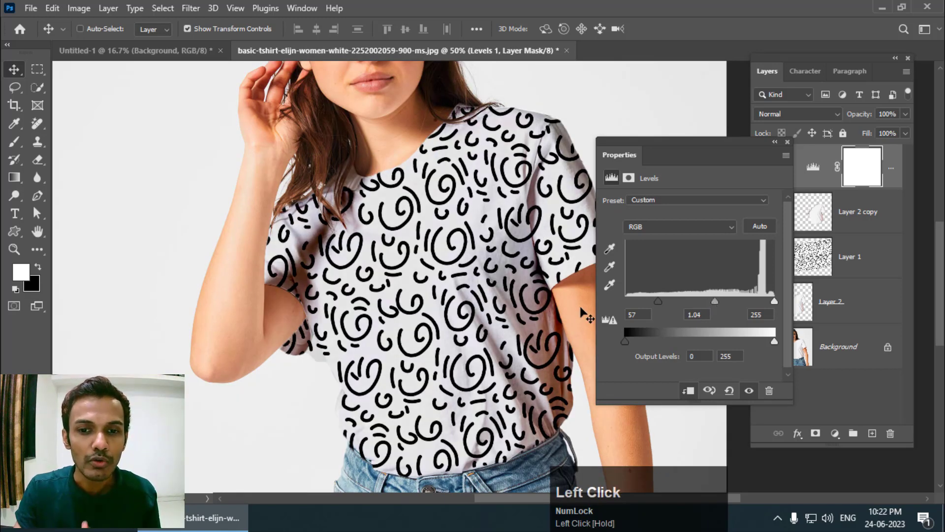
pyautogui.moveTo(714, 301); pyautogui.dragTo(718, 303)
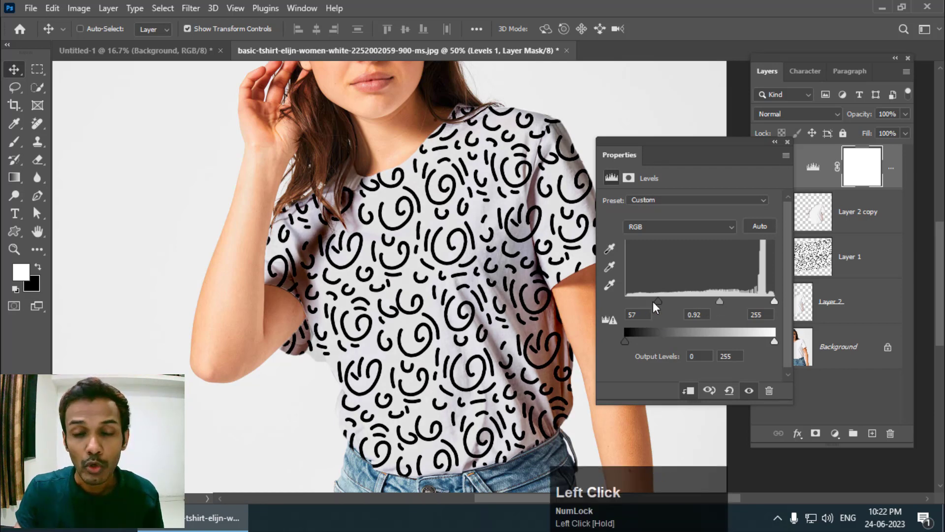
pyautogui.moveTo(667, 141); pyautogui.dragTo(578, 153)
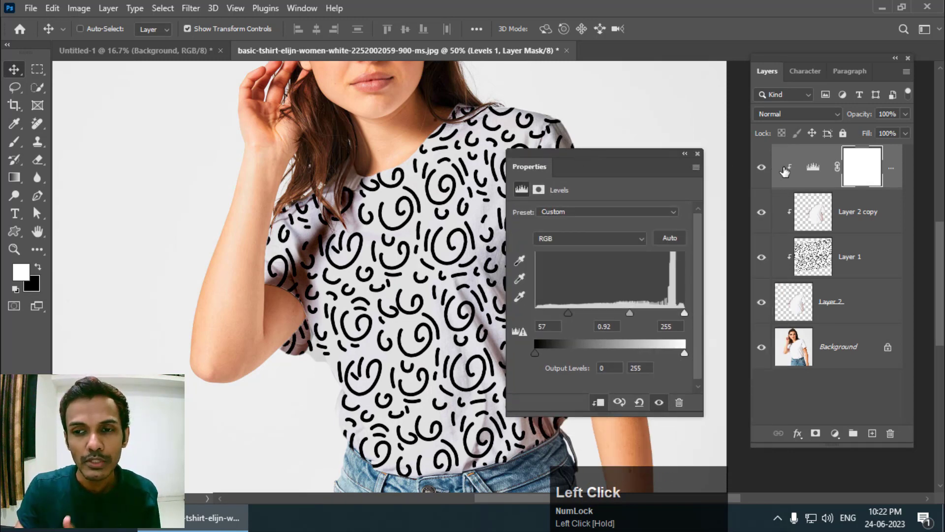
pyautogui.click(697, 154)
# Step: Compare the T-shirt with the Levels layer, Layer 2 copy and Layer 1 each hidden and shown, and view the source pattern in Untitled-1
pyautogui.click(761, 169)
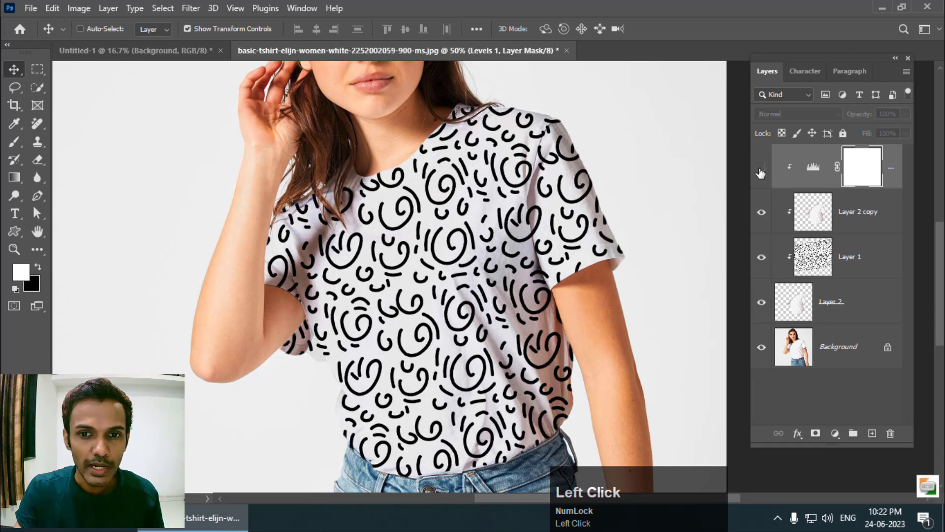
pyautogui.click(761, 170)
pyautogui.click(763, 215)
pyautogui.click(763, 216)
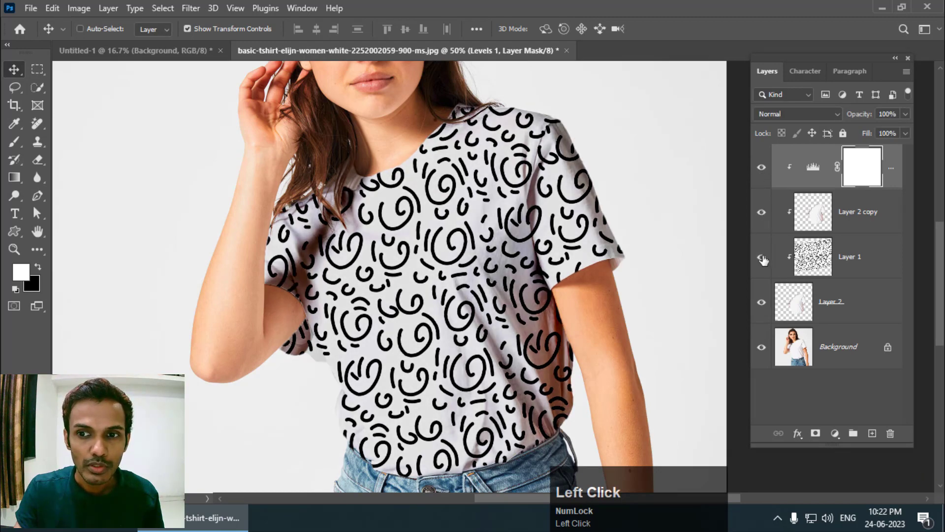
pyautogui.click(762, 257)
pyautogui.click(762, 257)
pyautogui.hotkey('ctrl', '-')
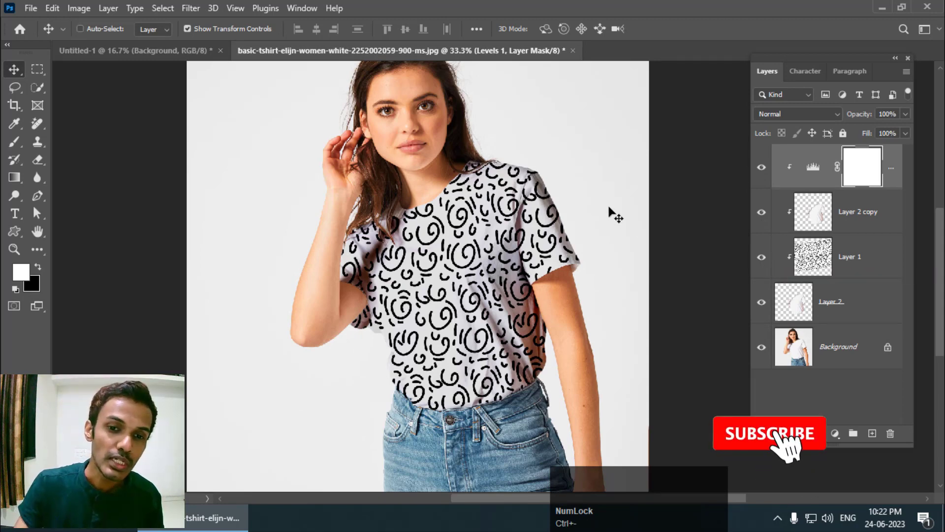
pyautogui.click(133, 50)
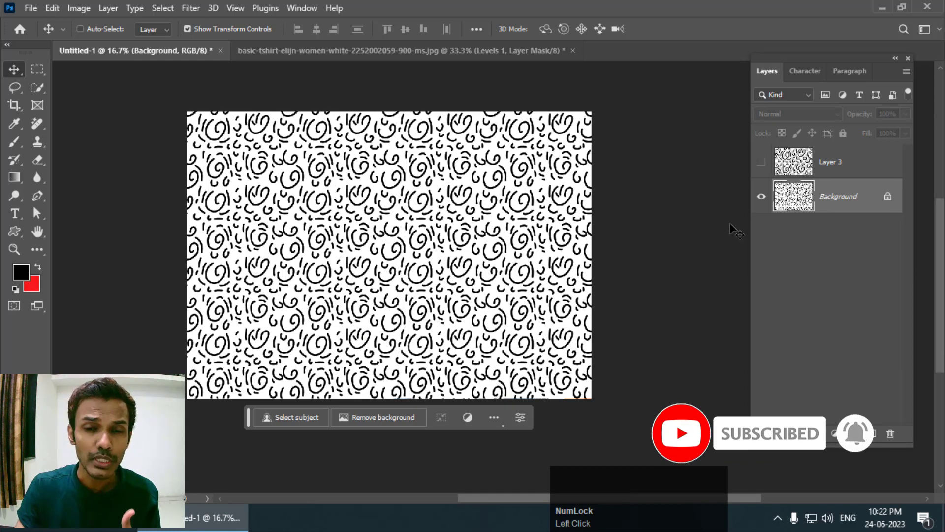
pyautogui.click(295, 51)
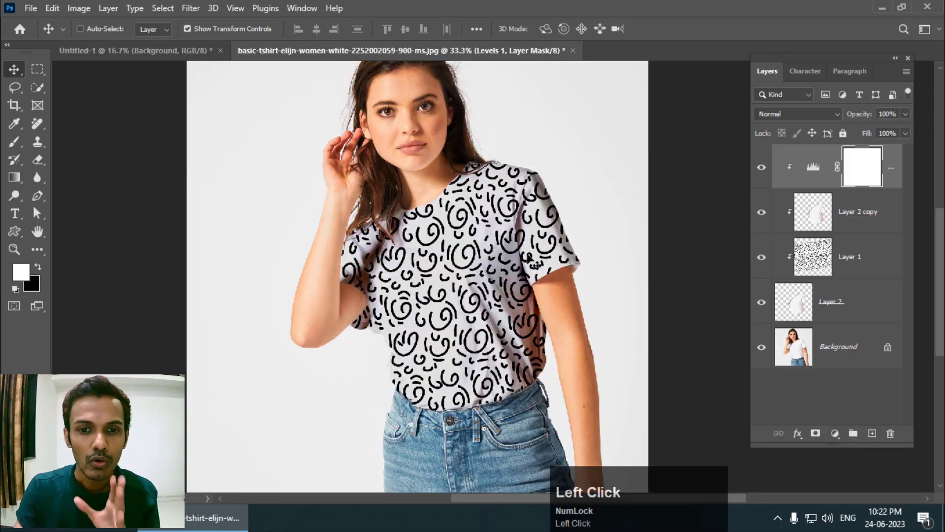